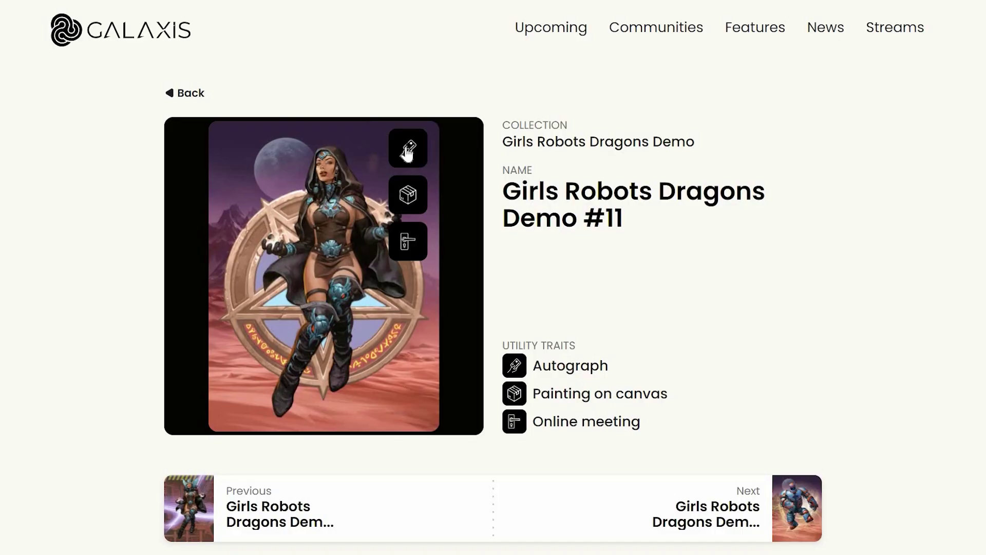
# Flip the Demo #11 card to read its Autograph trait, then flip it back to the artwork
pyautogui.click(406, 147)
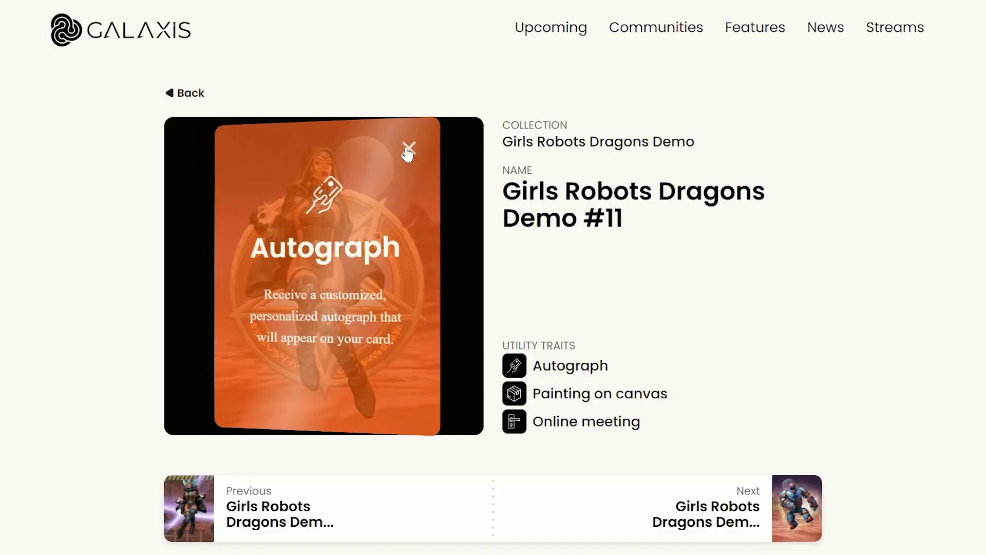
pyautogui.click(406, 149)
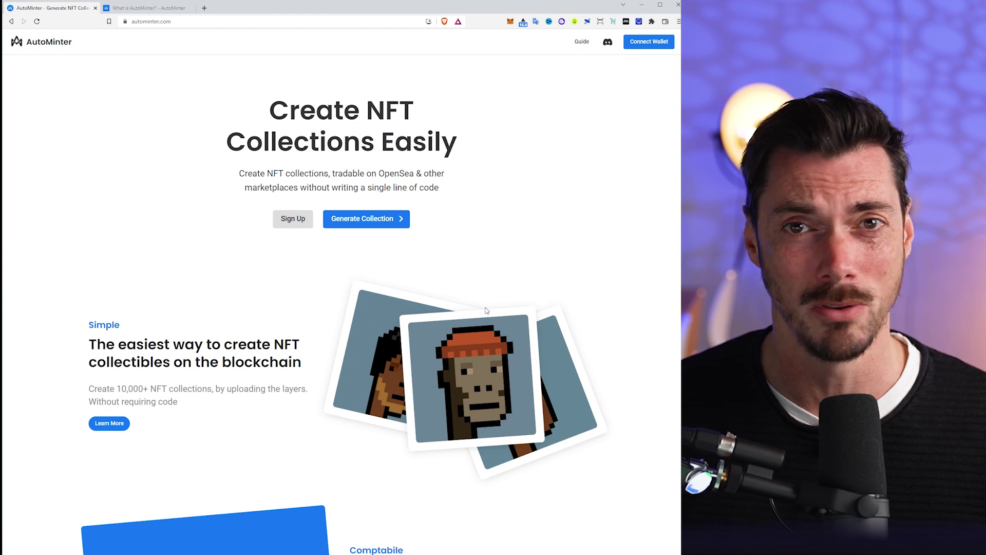
pyautogui.scroll(-3, 485, 310)
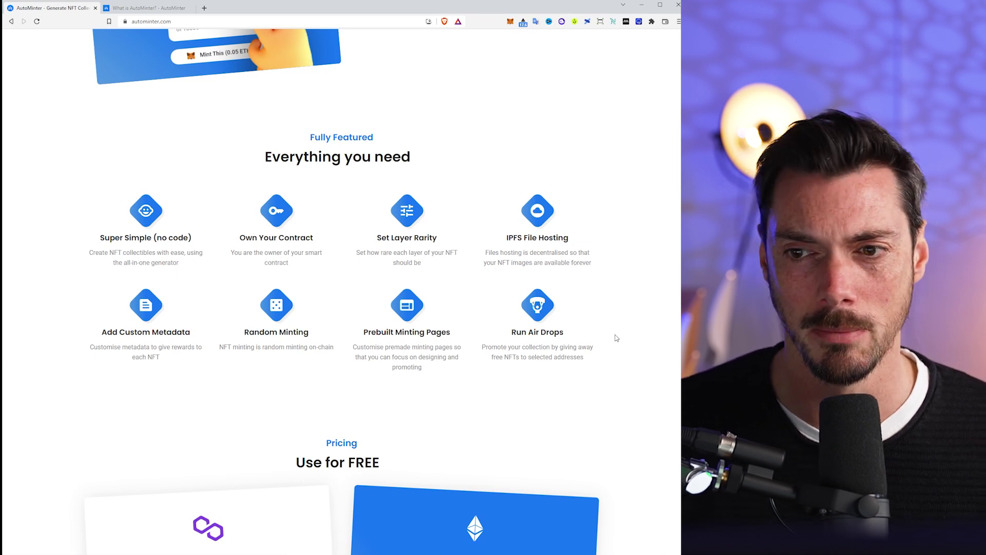
pyautogui.scroll(-1, 615, 338)
pyautogui.scroll(-2, 614, 343)
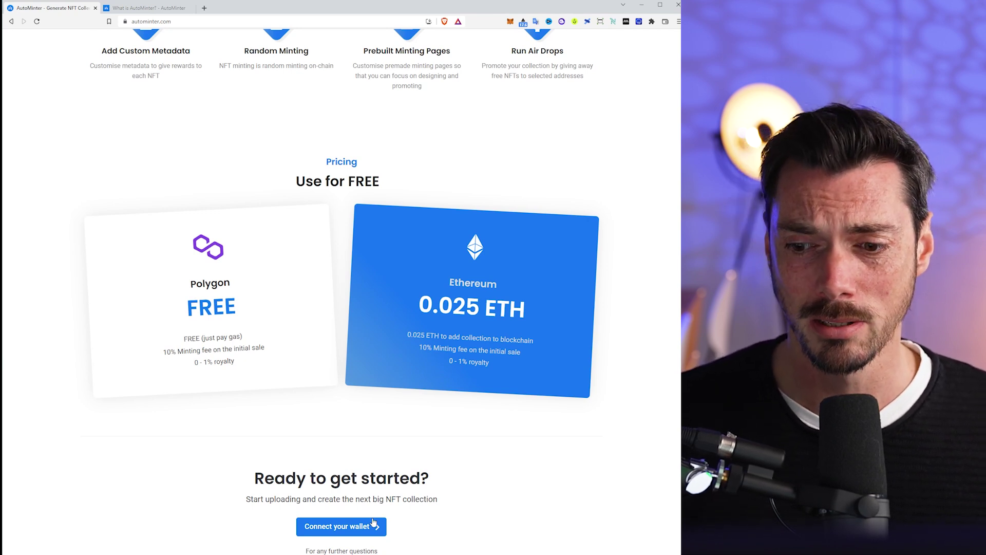
pyautogui.scroll(-2, 375, 521)
pyautogui.scroll(2, 495, 432)
pyautogui.scroll(15, 498, 432)
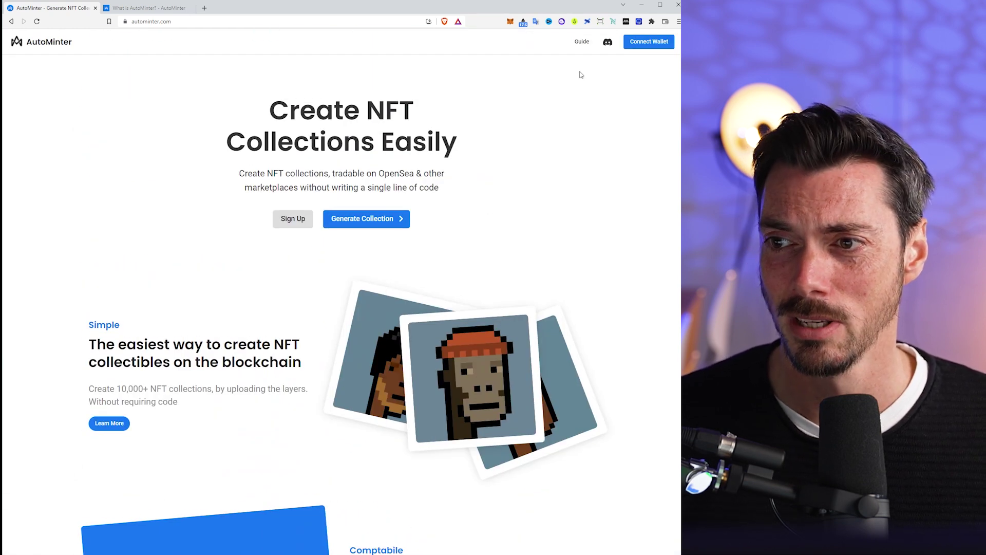
# Connect and approve the MetaMask wallet sign-in, then create a new NFT collection
pyautogui.click(640, 48)
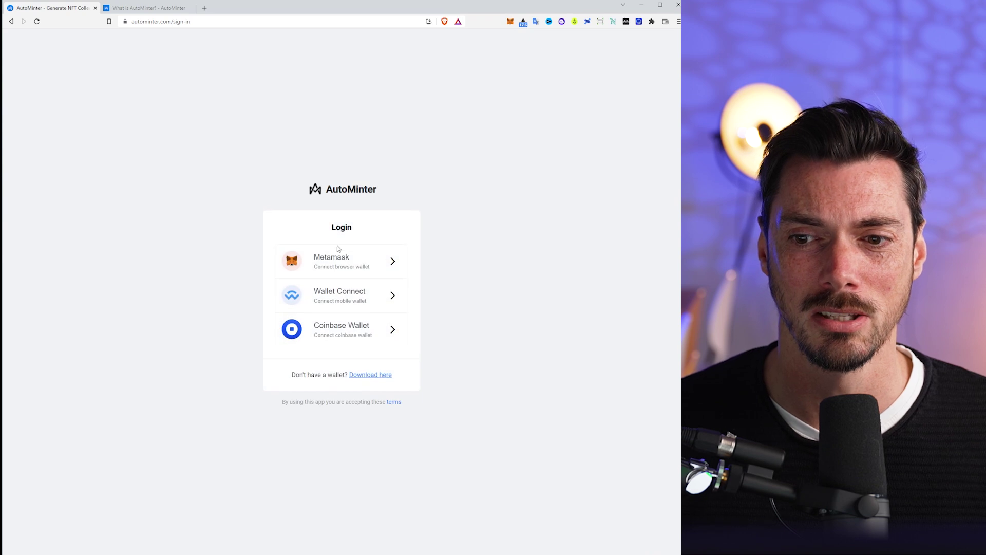
pyautogui.click(342, 259)
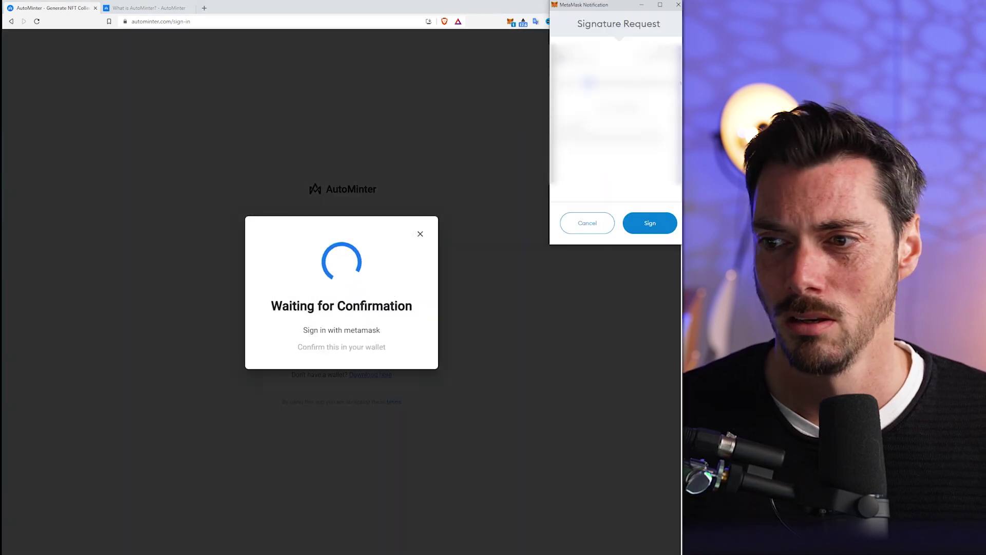
pyautogui.click(648, 223)
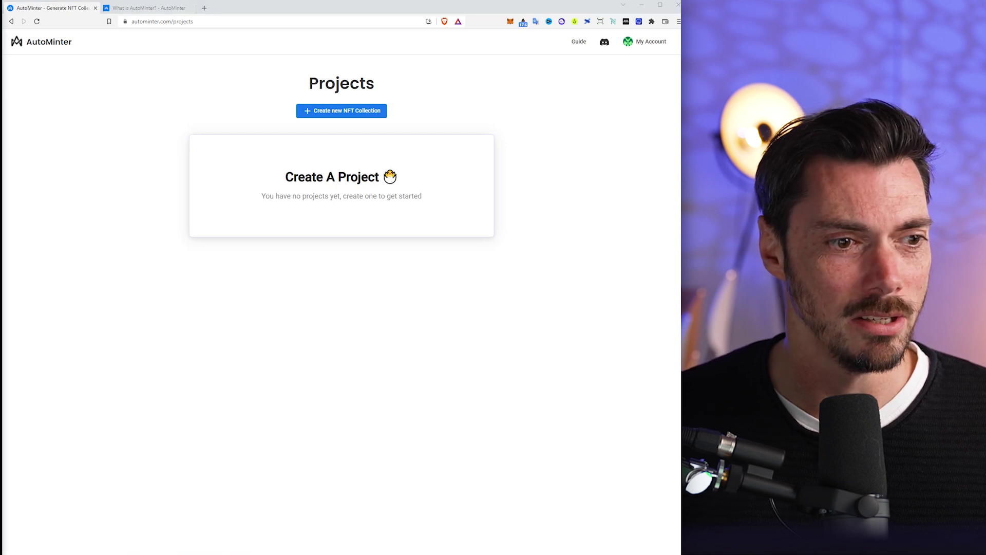
pyautogui.click(341, 115)
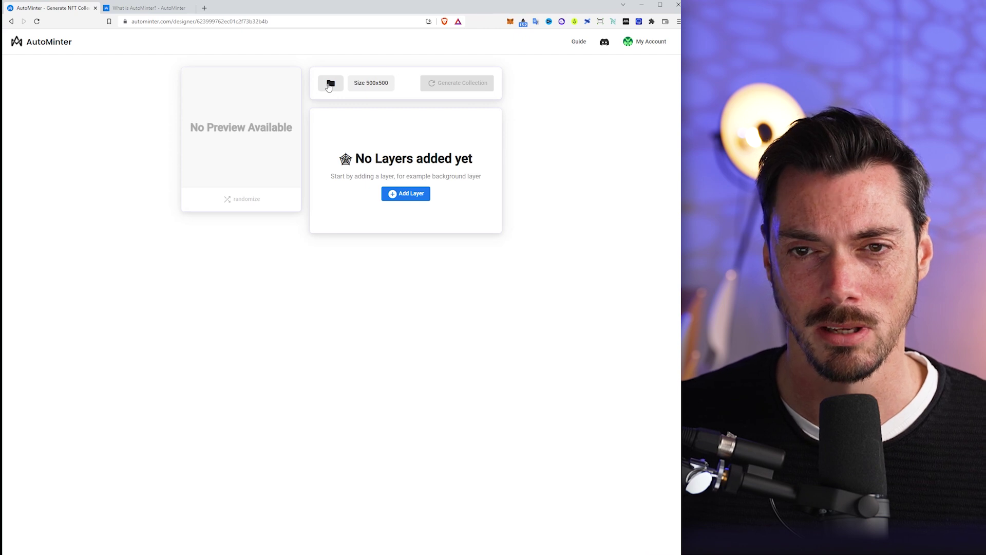
pyautogui.click(330, 87)
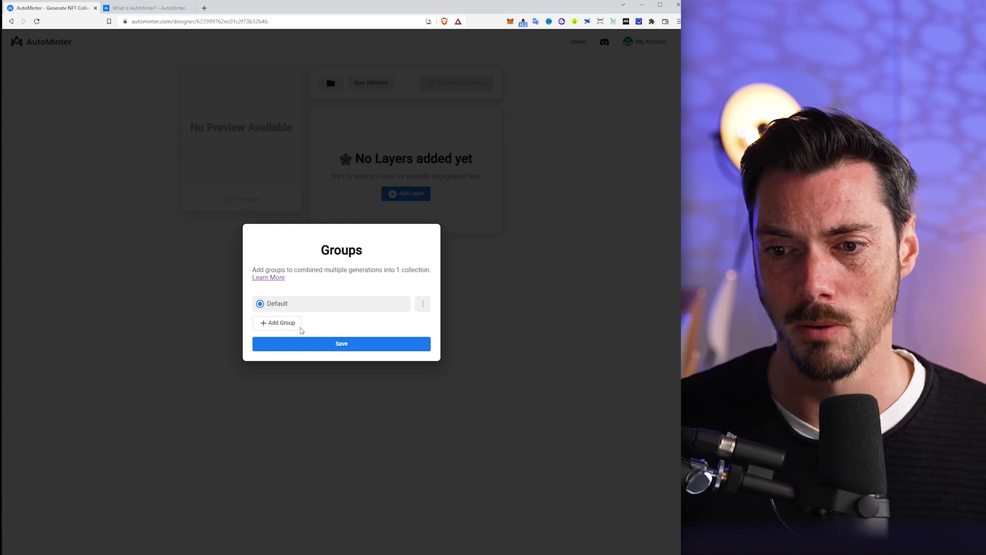
pyautogui.click(291, 329)
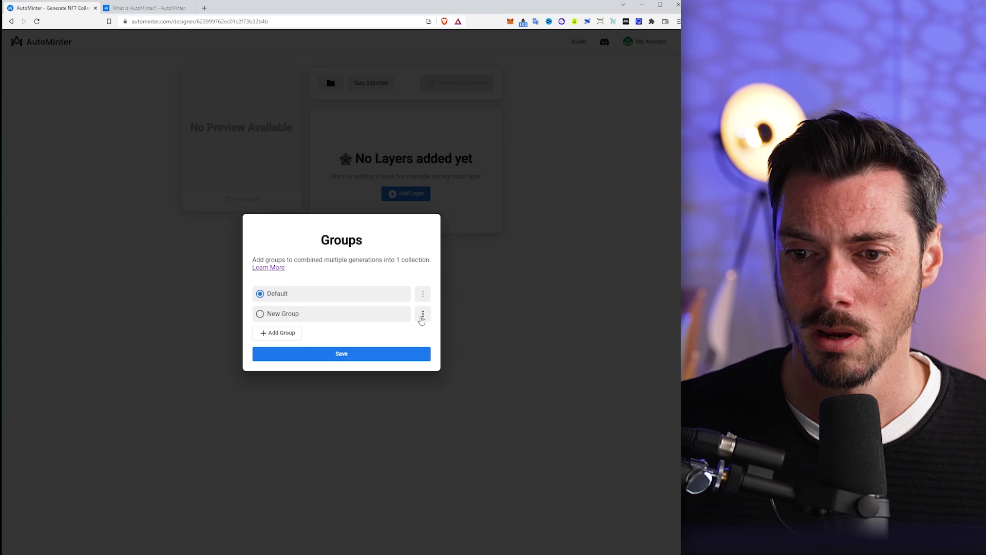
pyautogui.click(423, 313)
pyautogui.click(431, 331)
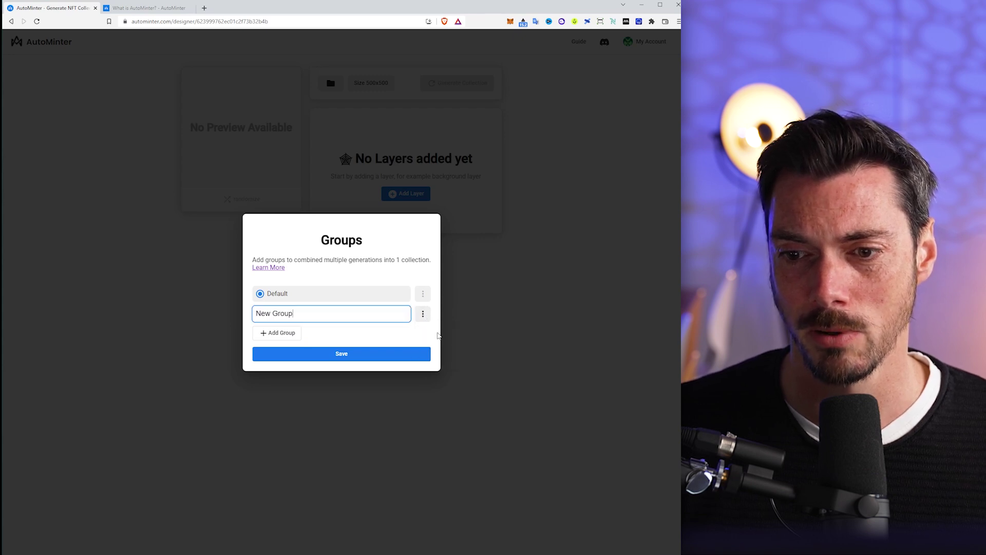
pyautogui.moveTo(312, 313); pyautogui.dragTo(157, 303)
pyautogui.write('1/1')
pyautogui.click(353, 354)
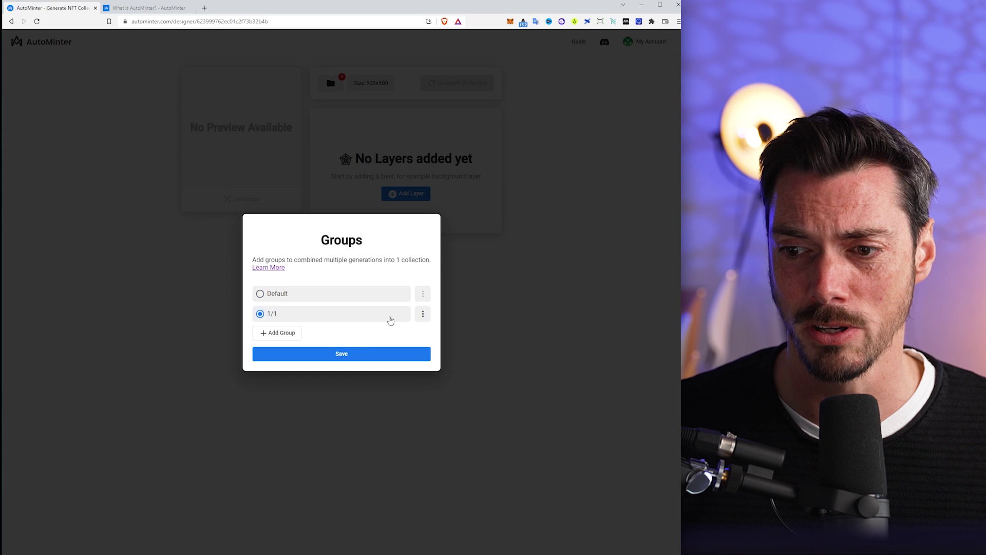
pyautogui.click(437, 351)
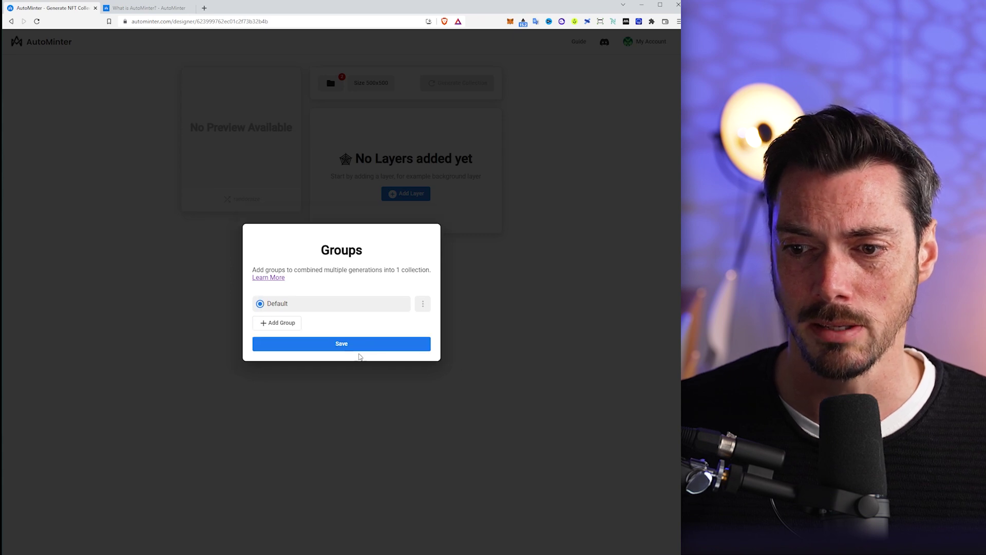
pyautogui.click(337, 350)
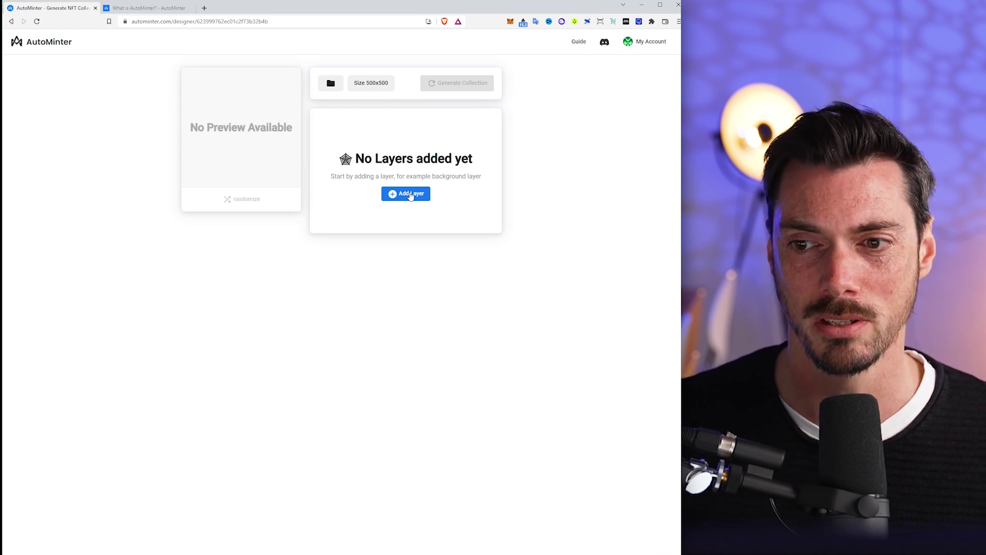
# Add the first layer and upload the dark and green images from layers-demo/background
pyautogui.click(411, 195)
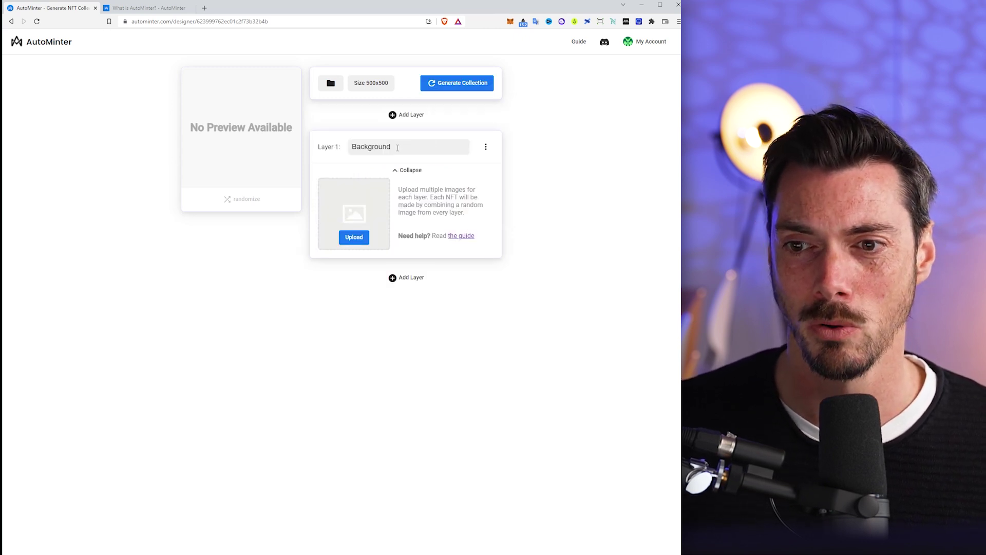
pyautogui.click(355, 244)
pyautogui.click(221, 20)
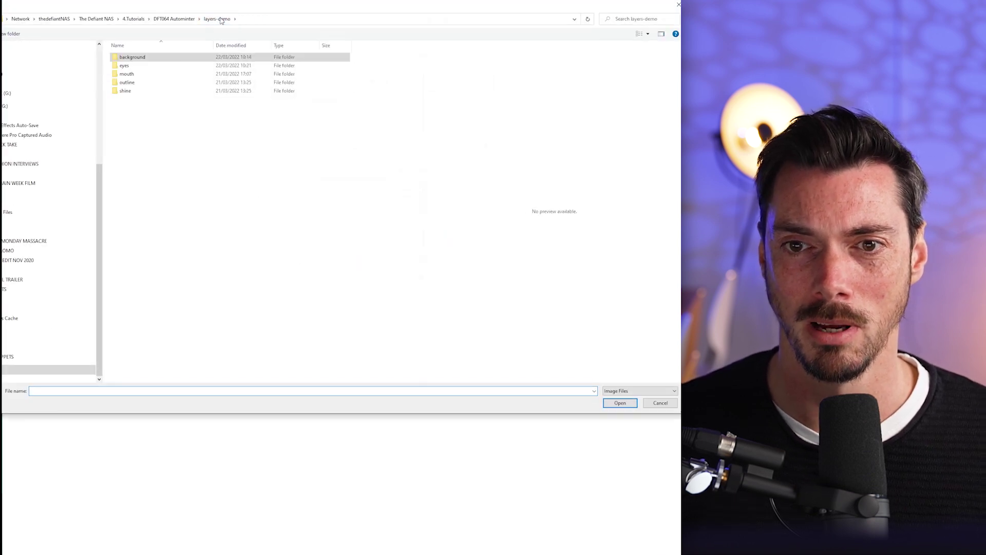
pyautogui.doubleClick(116, 58)
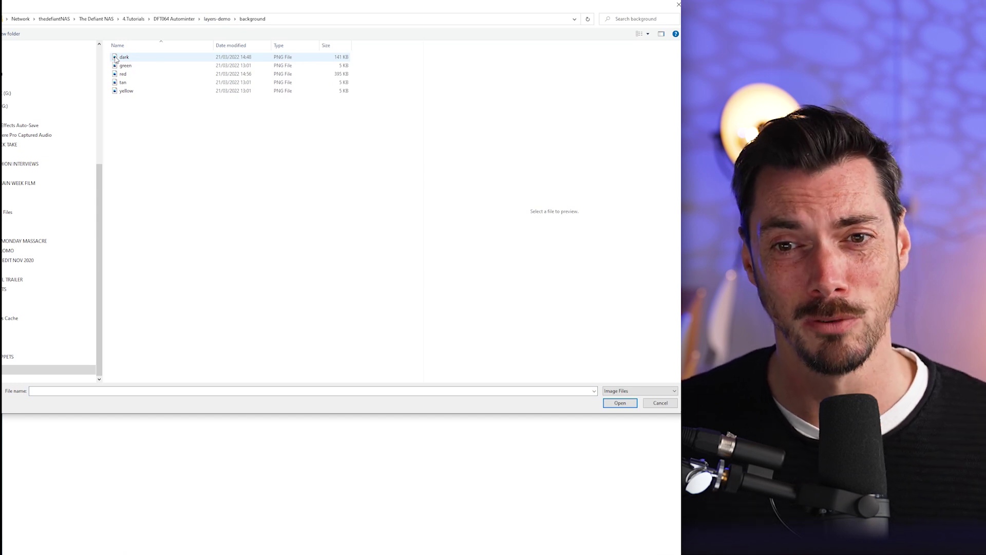
pyautogui.click(120, 57)
pyautogui.click(621, 398)
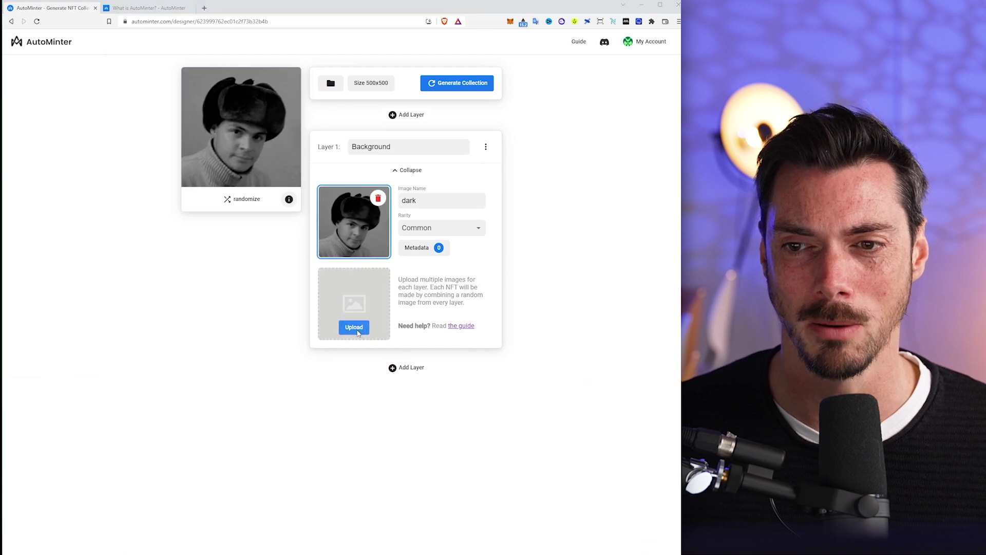
pyautogui.click(354, 327)
pyautogui.click(123, 74)
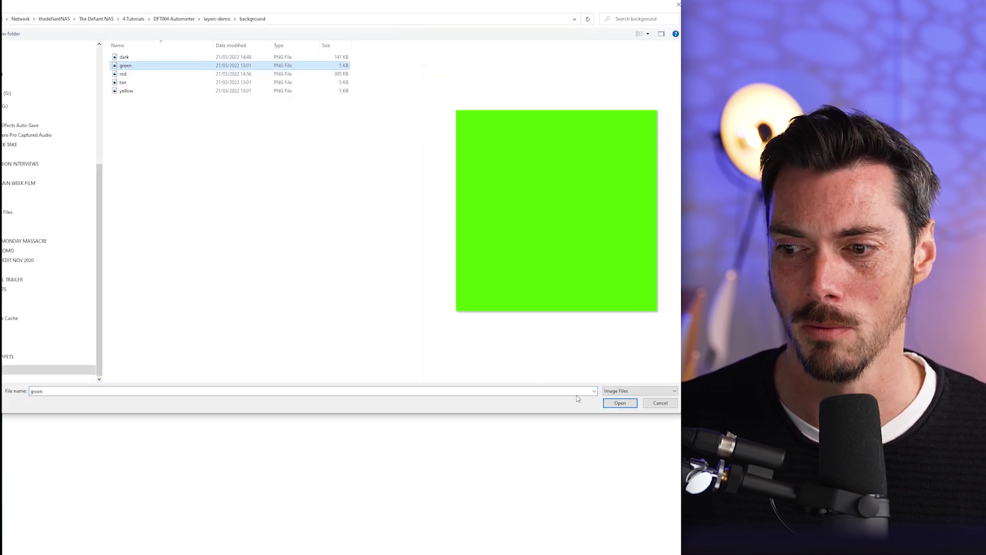
pyautogui.click(621, 403)
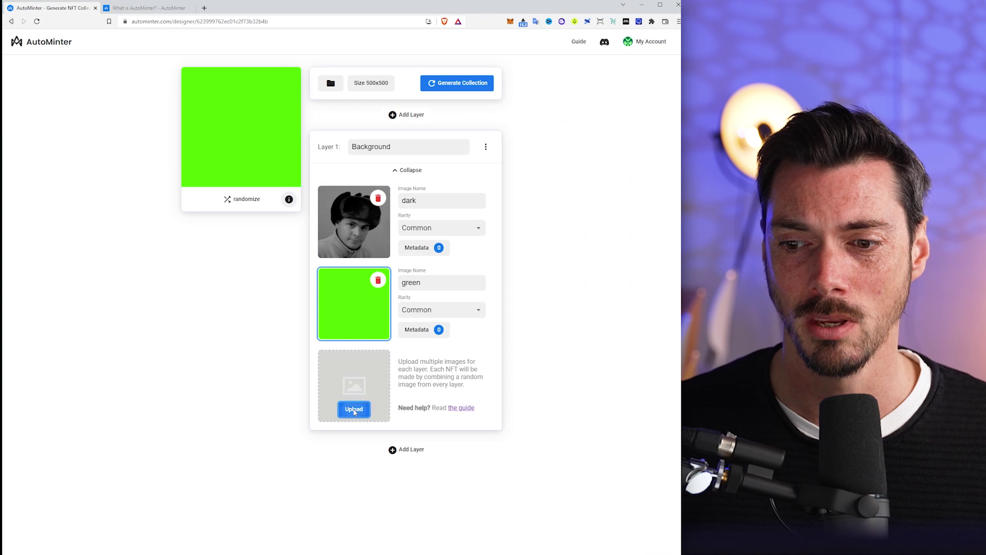
# Upload the red, tan and yellow background images into the same layer
pyautogui.click(360, 401)
pyautogui.click(123, 73)
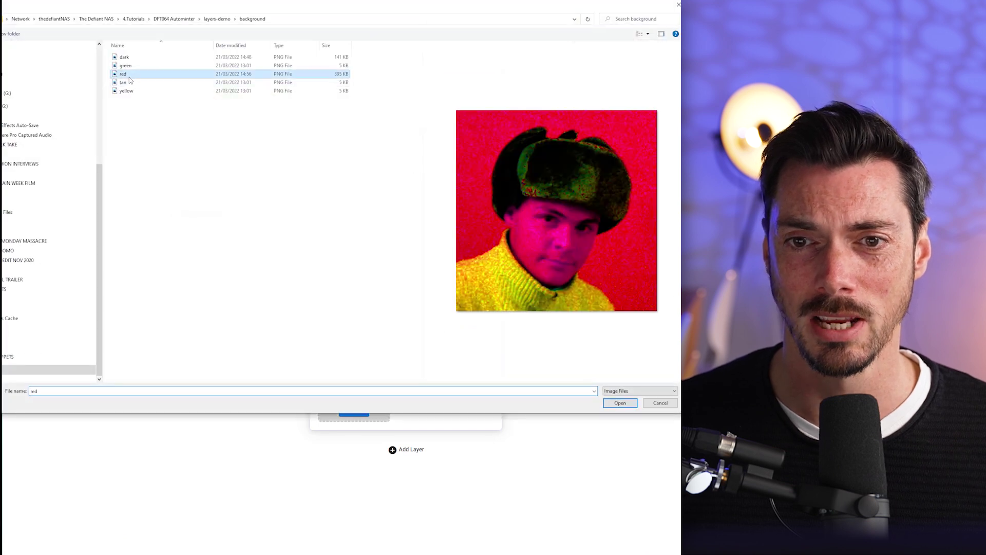
pyautogui.click(621, 403)
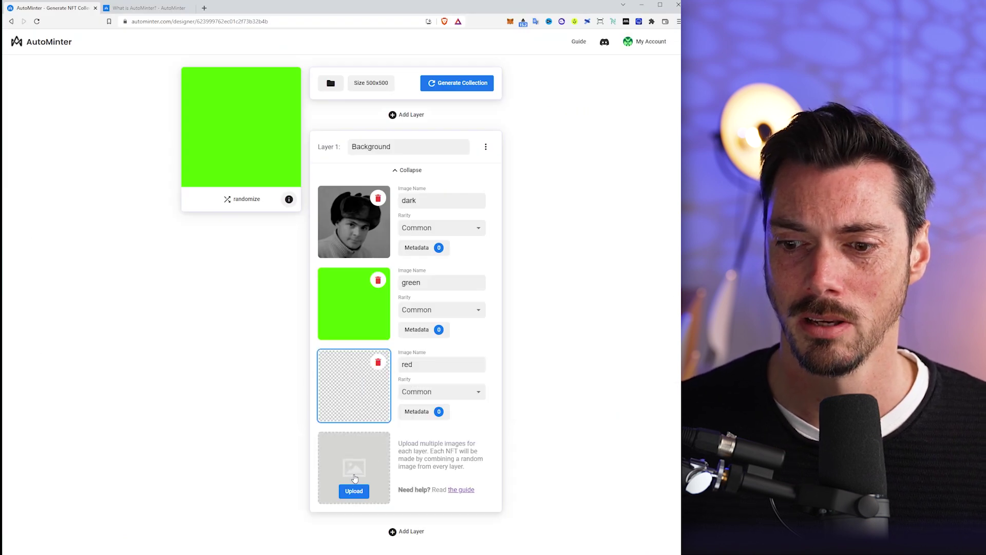
pyautogui.click(354, 491)
pyautogui.click(124, 82)
pyautogui.click(631, 406)
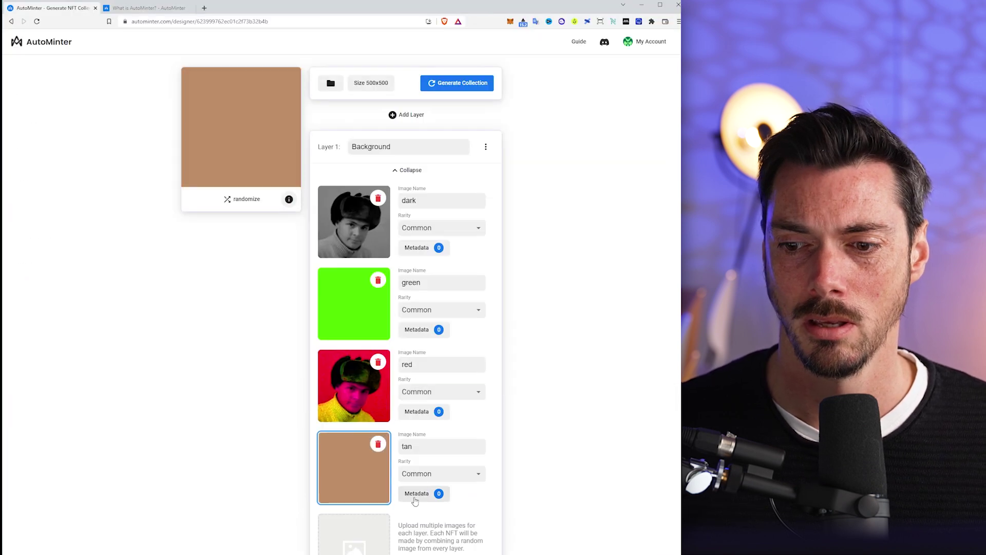
pyautogui.scroll(-1, 494, 439)
pyautogui.click(353, 479)
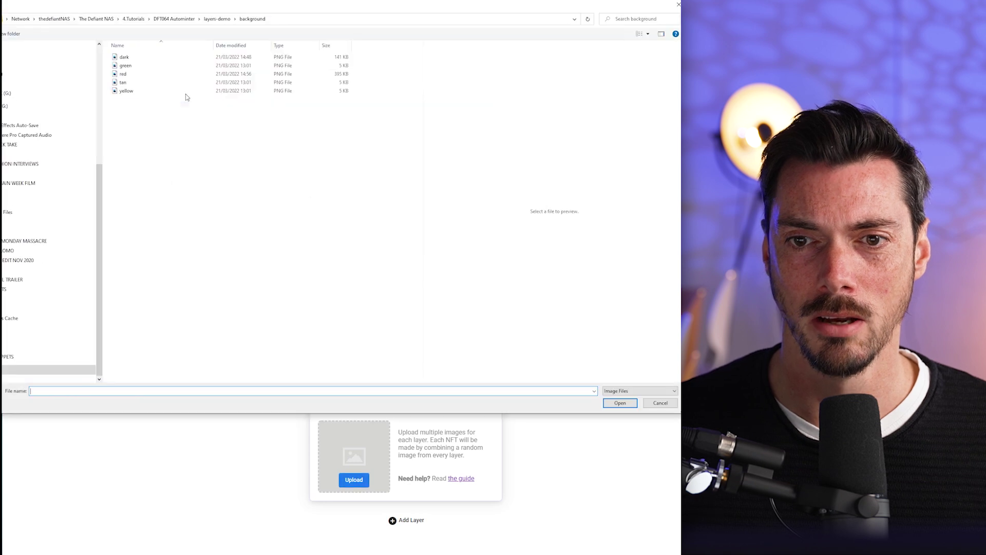
pyautogui.click(127, 92)
pyautogui.click(628, 401)
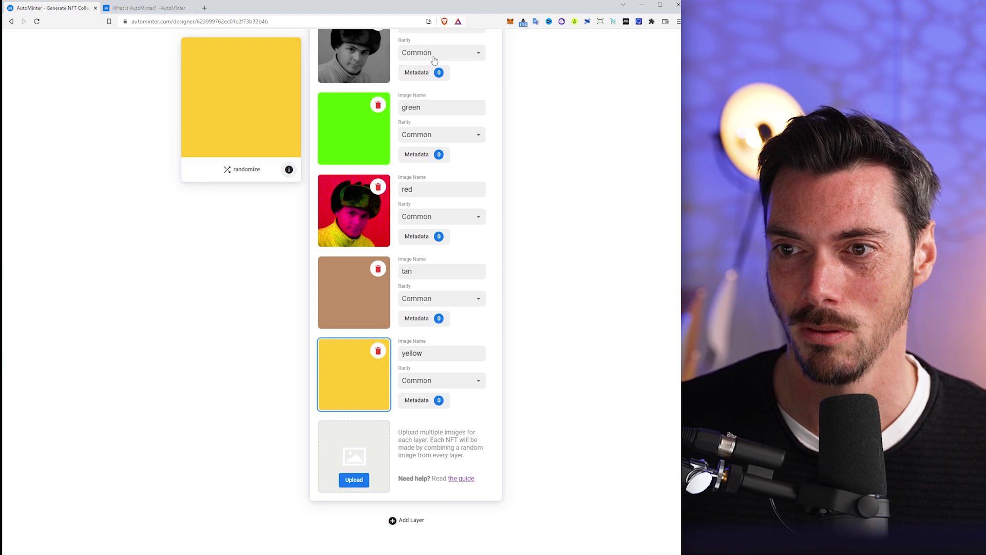
pyautogui.scroll(1, 437, 58)
pyautogui.scroll(3, 455, 154)
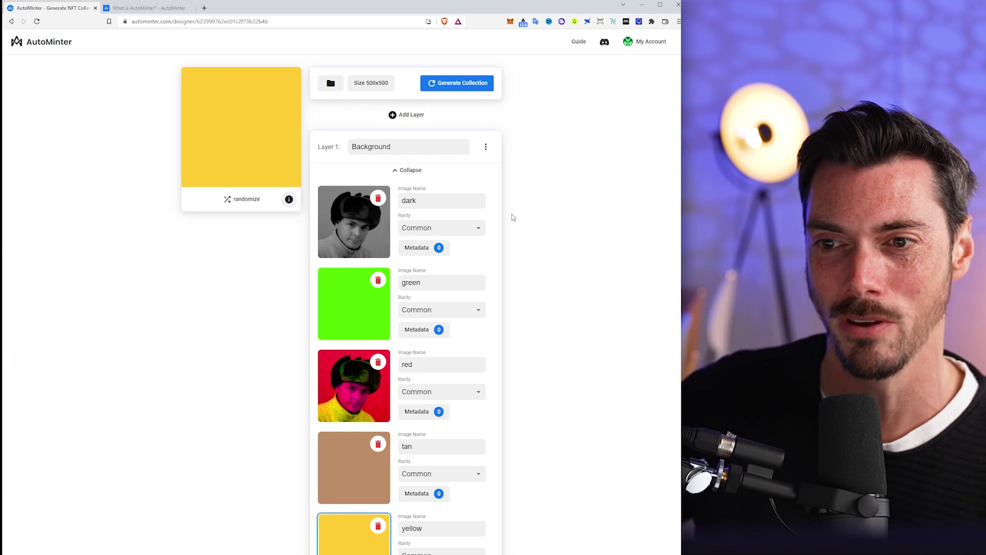
# Add a second layer with the angry image from layers-demo/eyes, named Eyes
pyautogui.click(411, 115)
pyautogui.click(356, 237)
pyautogui.click(217, 19)
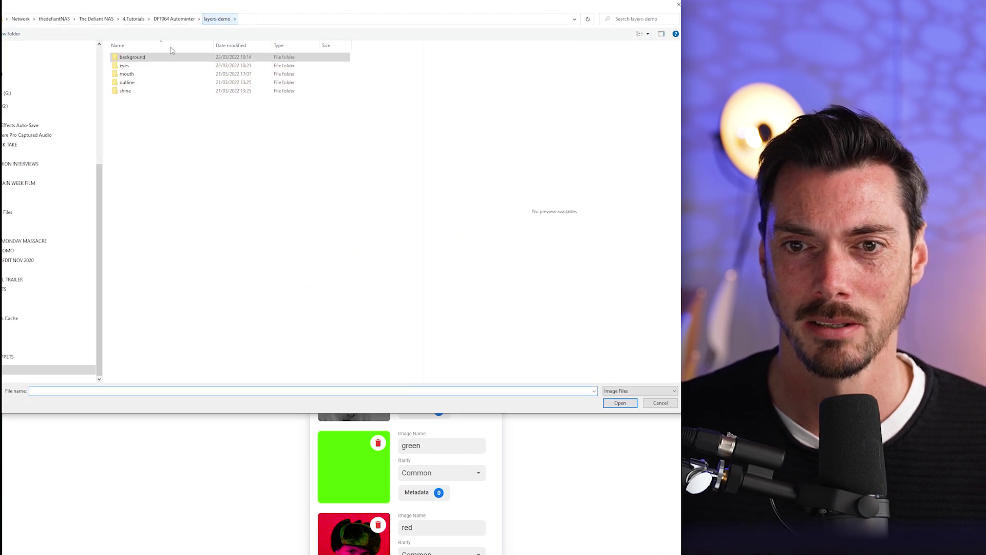
pyautogui.moveTo(124, 65)
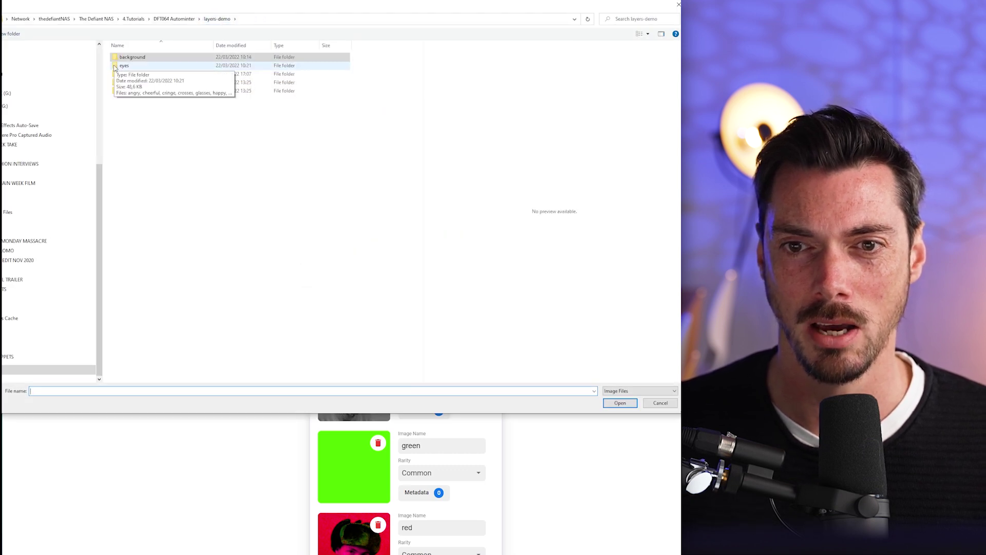
pyautogui.doubleClick(114, 68)
pyautogui.click(121, 59)
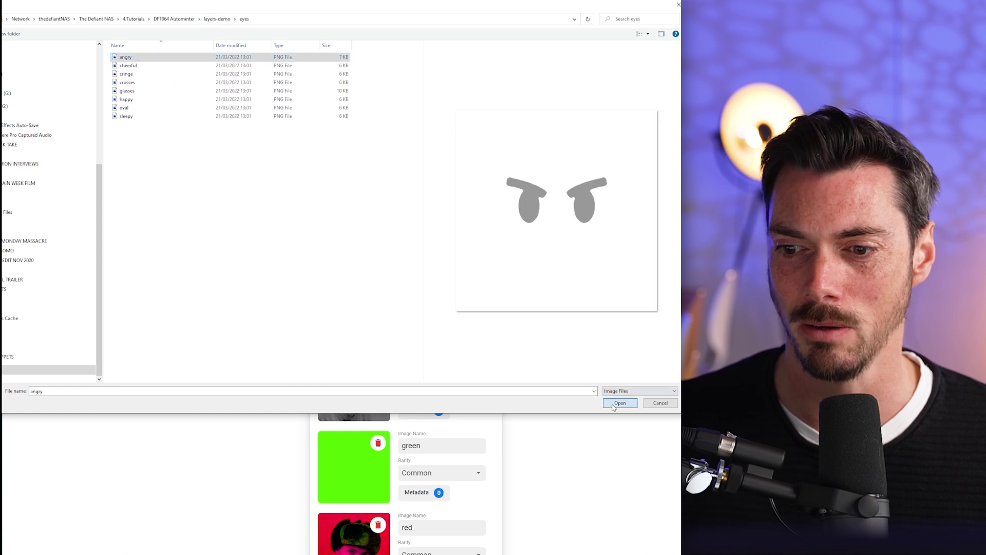
pyautogui.click(619, 404)
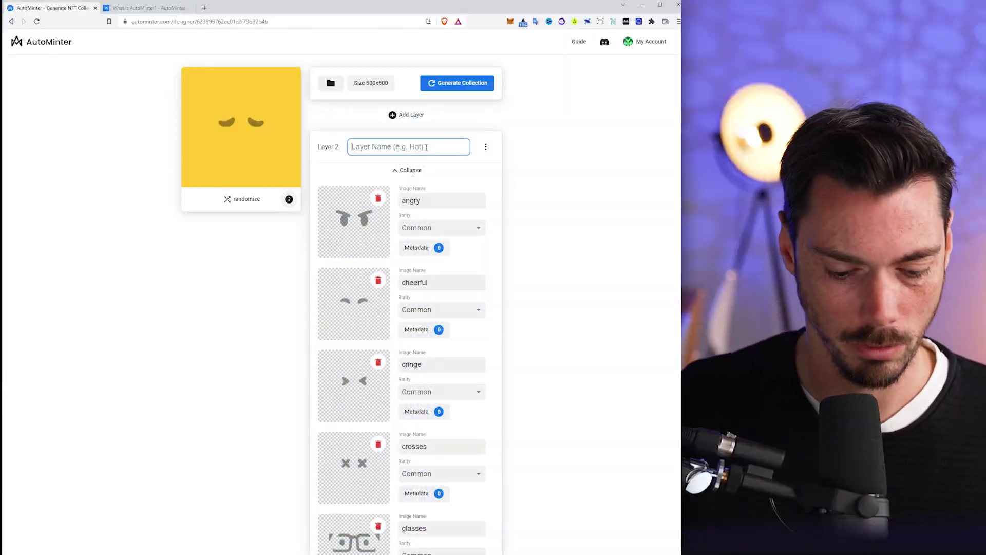
pyautogui.write('Eyee')
pyautogui.press('BackSpace')
pyautogui.write('s')
pyautogui.click(542, 161)
# Add a third layer of mouth images named Mouth, plus an empty layer above it
pyautogui.click(417, 115)
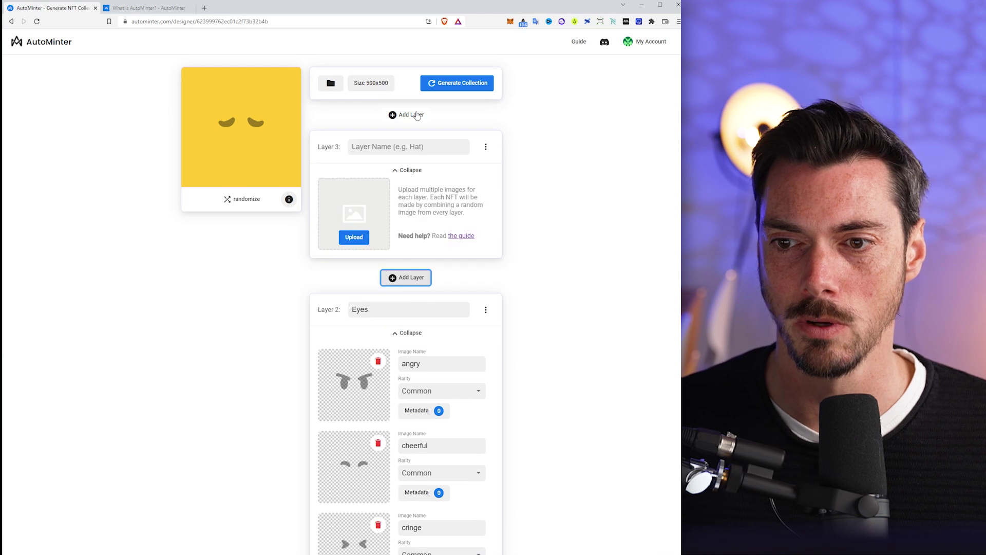
pyautogui.click(361, 237)
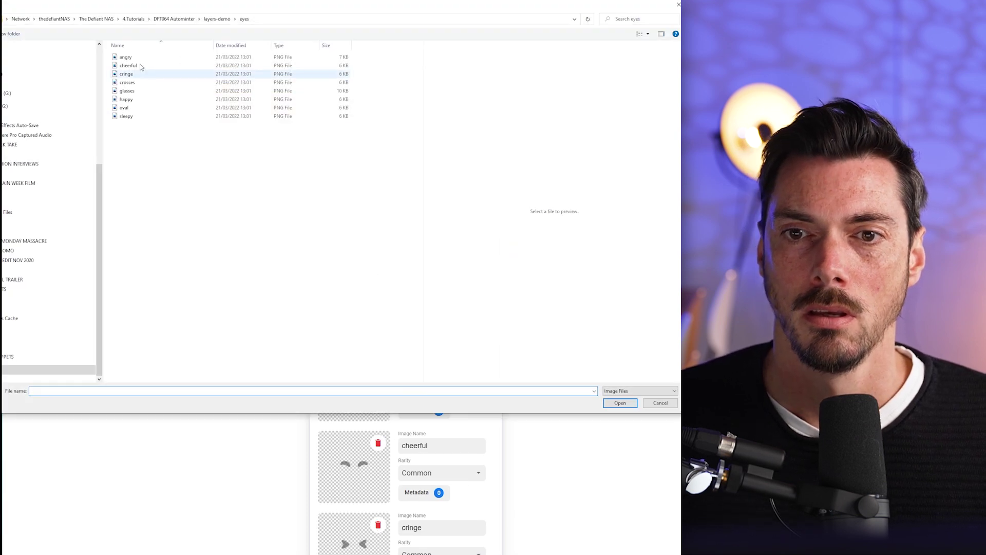
pyautogui.click(218, 17)
pyautogui.click(127, 73)
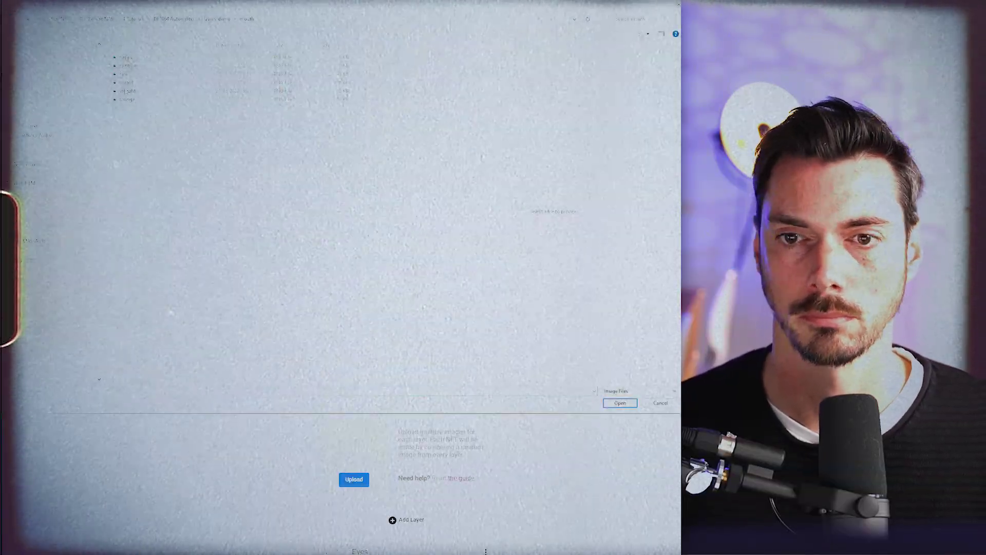
pyautogui.write('Mouth')
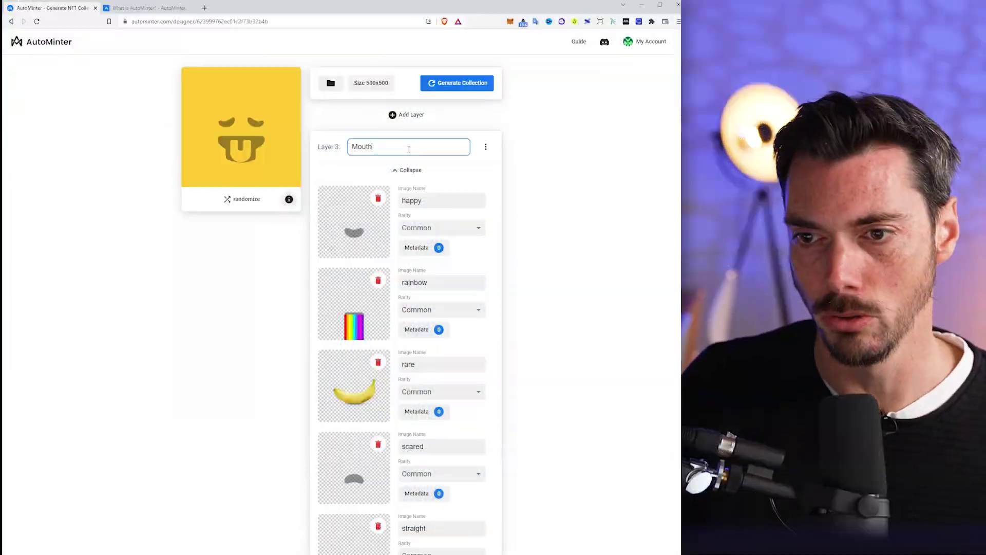
pyautogui.click(545, 160)
pyautogui.click(411, 115)
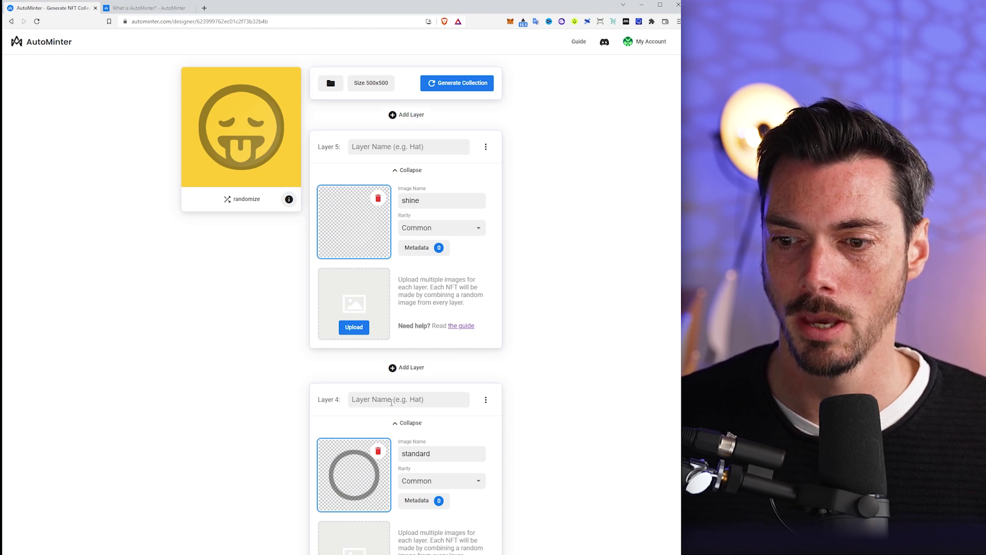
# Rename Layer 5 to Shine and Layer 4 to Outline
pyautogui.click(397, 146)
pyautogui.write('S')
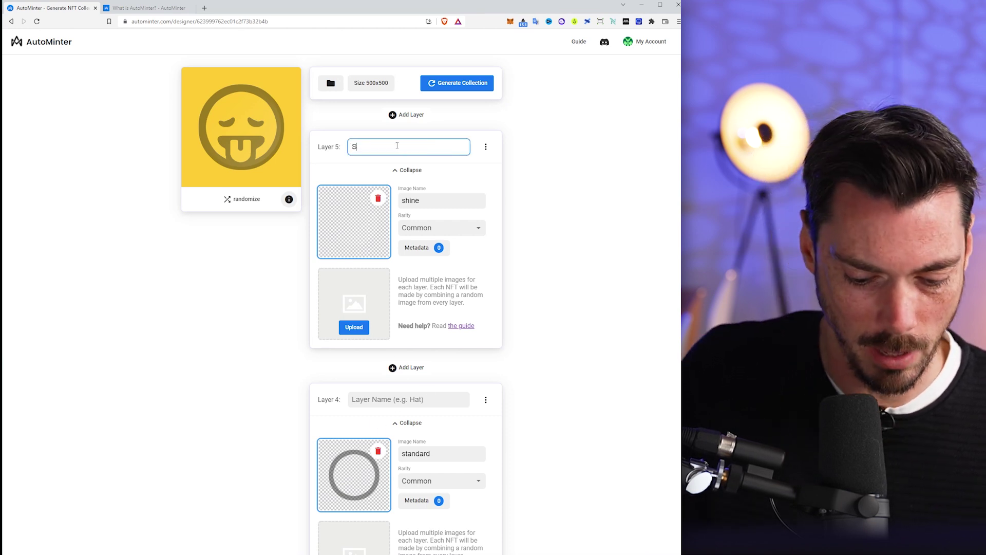
pyautogui.write('hine')
pyautogui.click(412, 398)
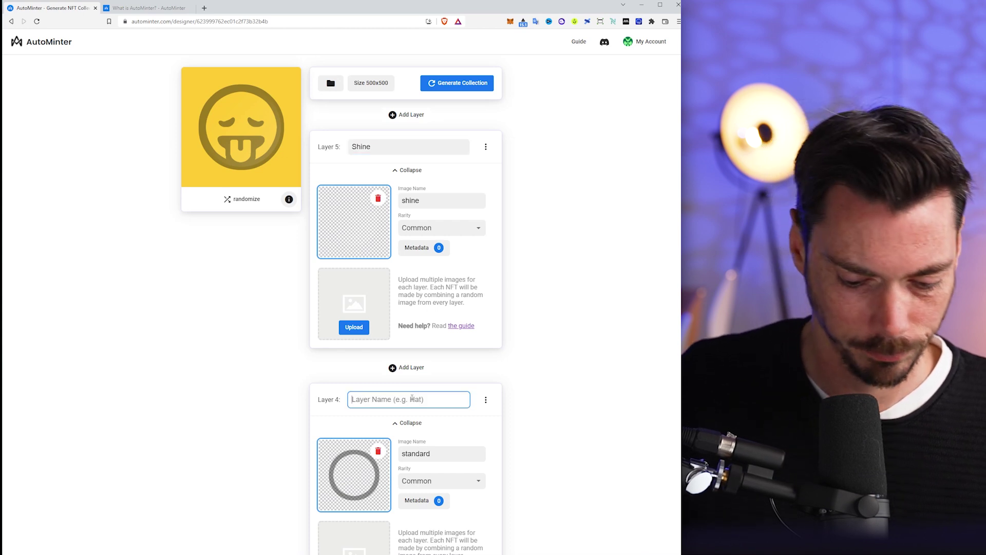
pyautogui.write('Outline')
pyautogui.click(560, 353)
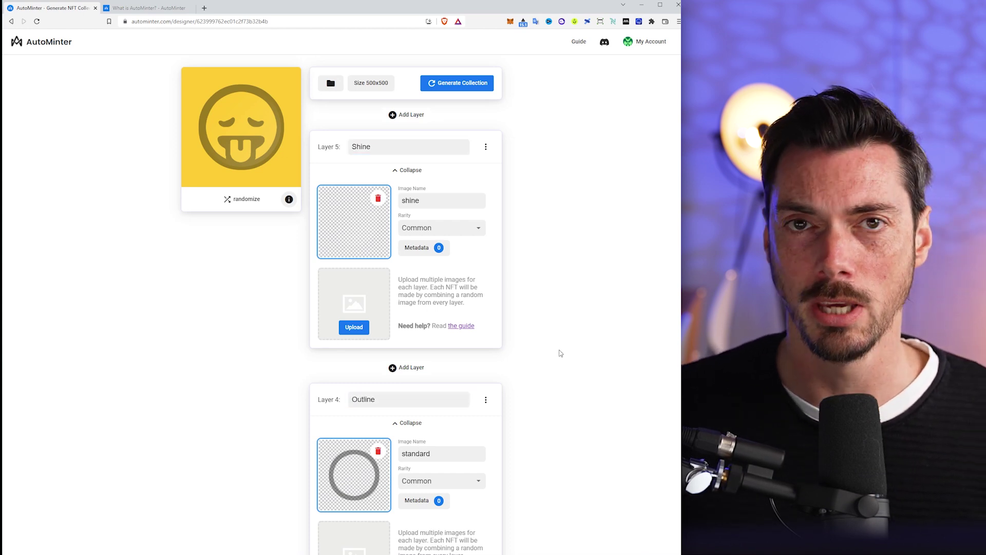
pyautogui.scroll(-3, 504, 308)
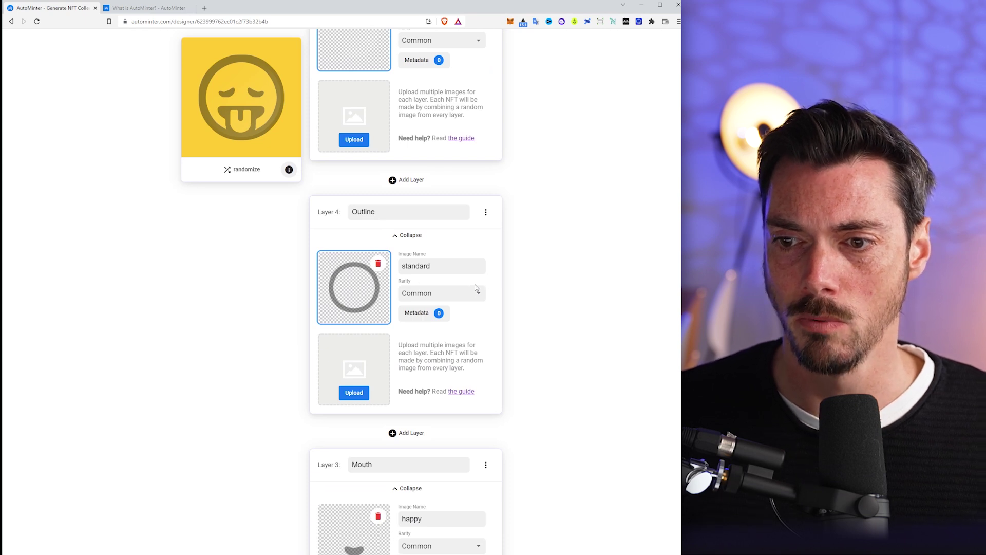
pyautogui.scroll(3, 474, 284)
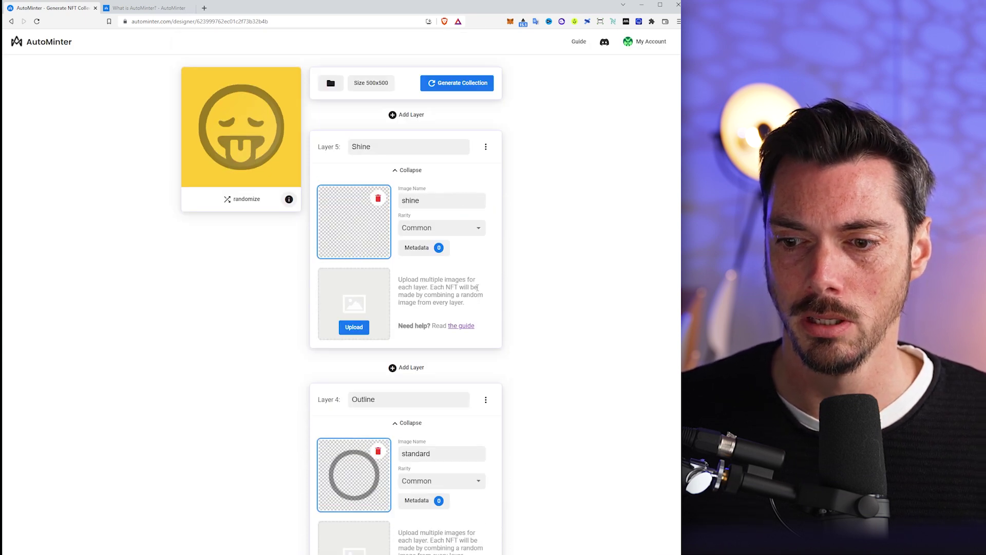
pyautogui.scroll(-3, 478, 287)
pyautogui.scroll(-3, 477, 288)
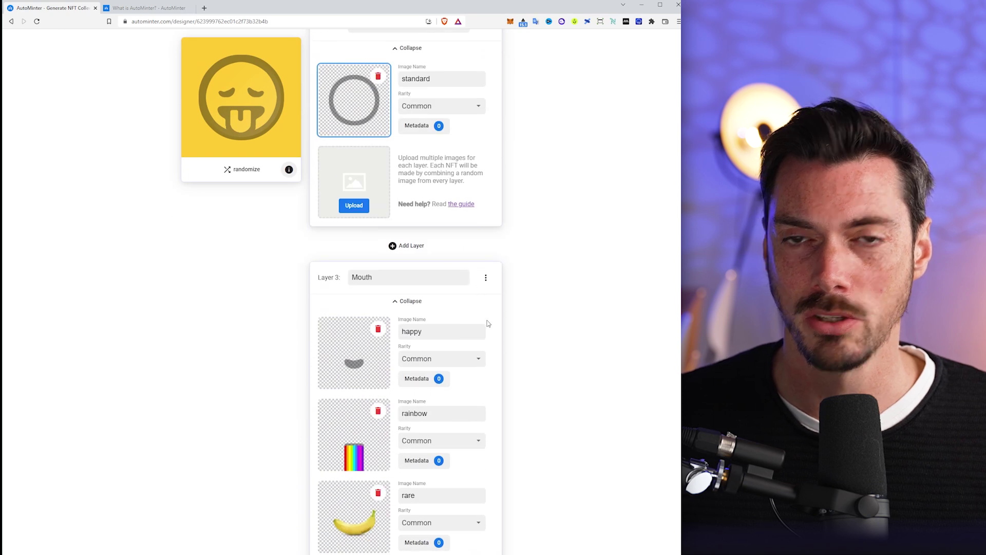
pyautogui.scroll(-2, 516, 323)
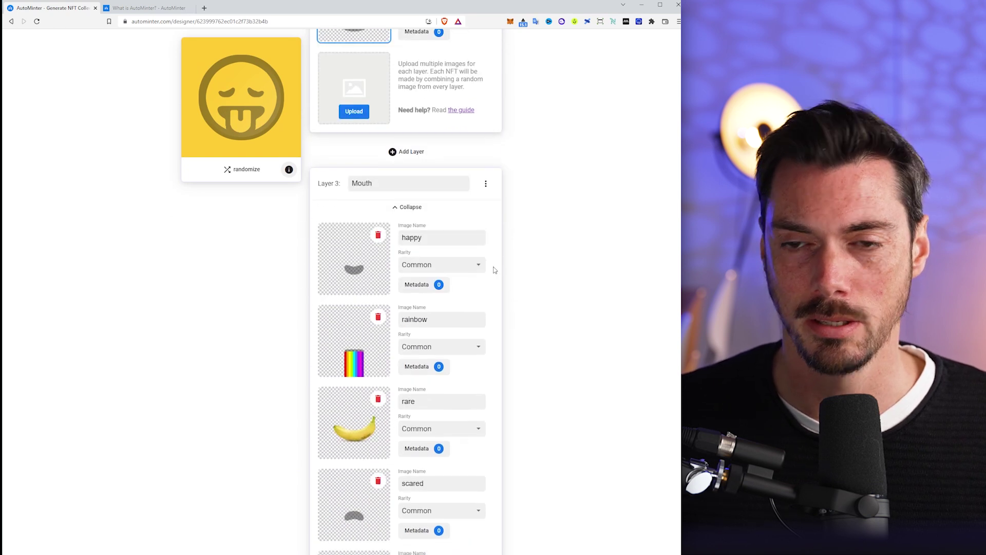
pyautogui.scroll(-2, 521, 274)
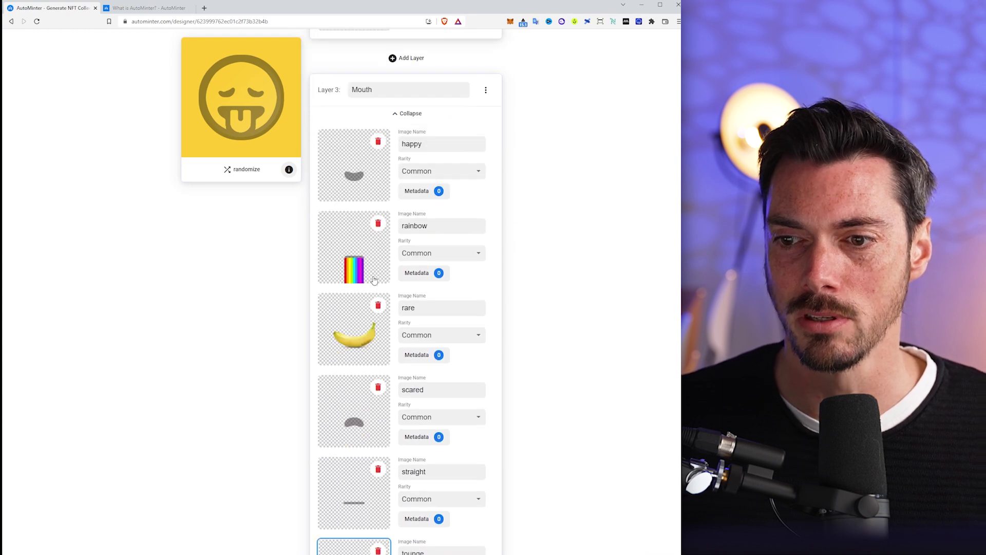
# Set mouth rarities: rainbow Super Rare, banana and tongue Rare, scared left Common
pyautogui.click(469, 257)
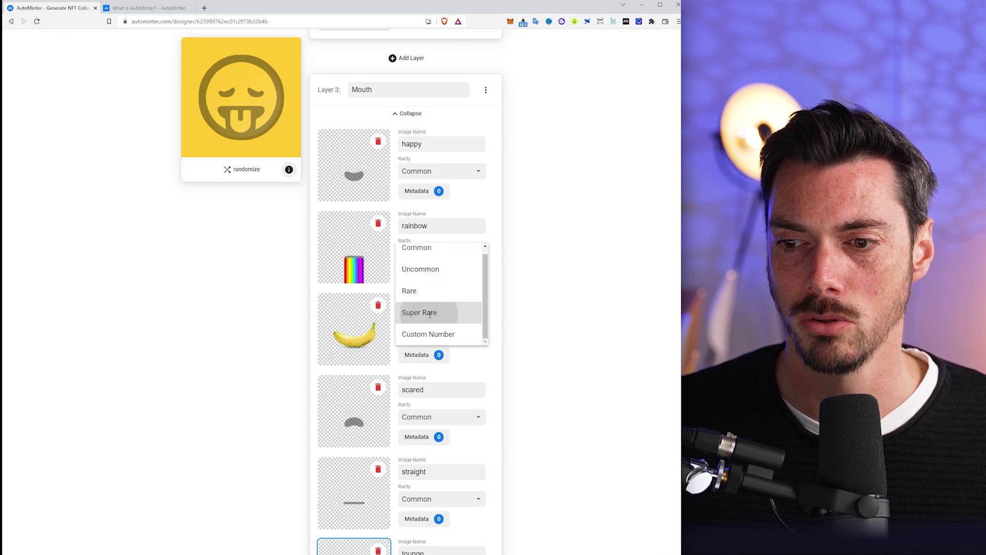
pyautogui.click(459, 312)
pyautogui.click(462, 333)
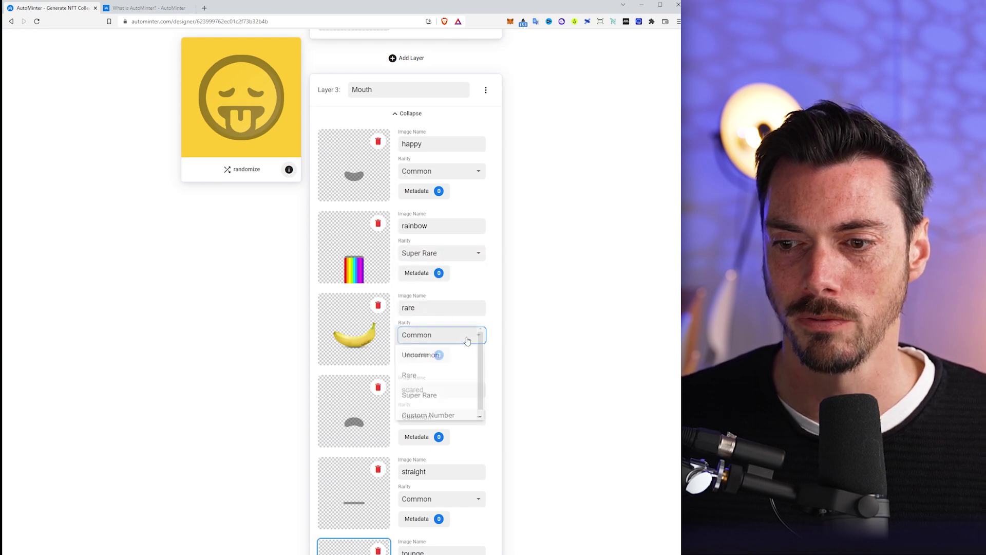
pyautogui.click(416, 373)
pyautogui.scroll(-2, 462, 385)
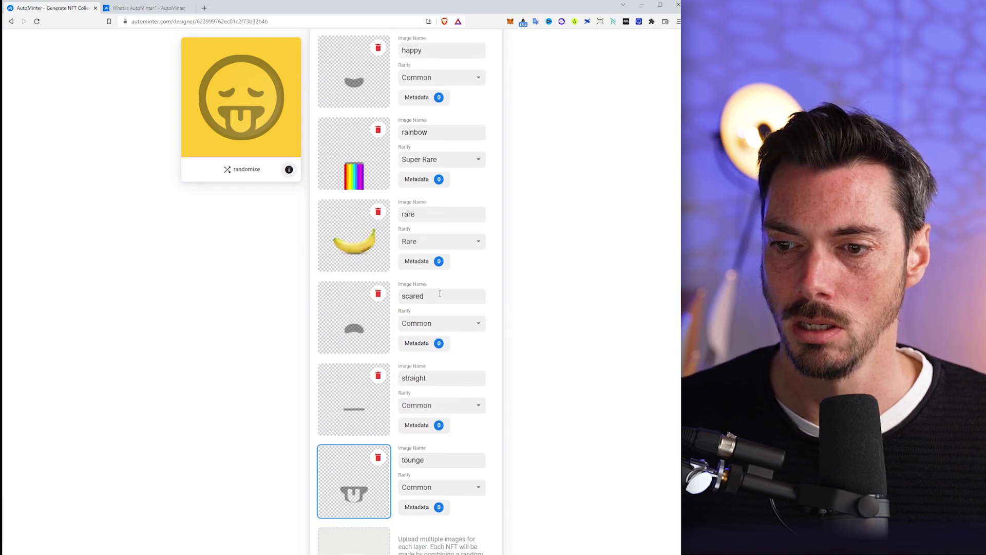
pyautogui.click(450, 329)
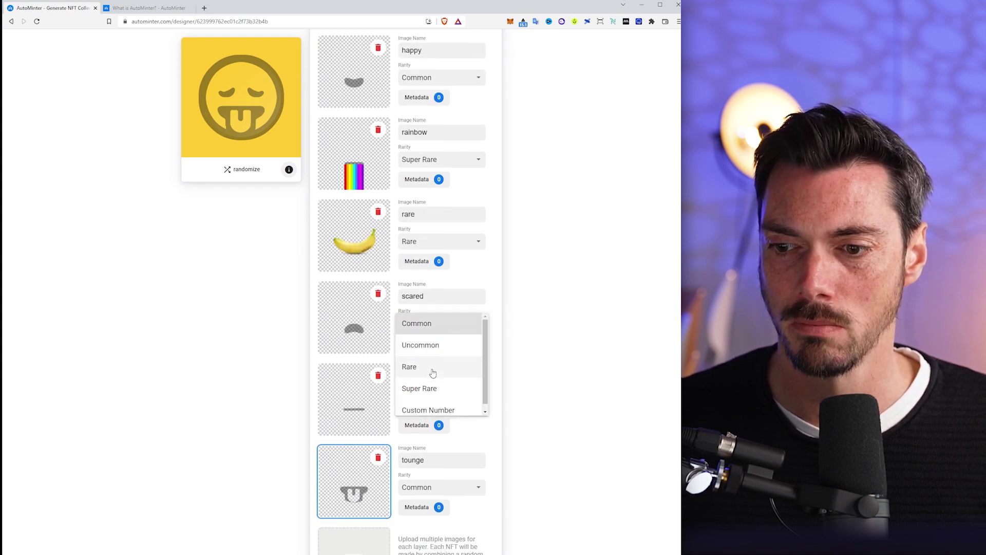
pyautogui.click(566, 375)
pyautogui.click(441, 489)
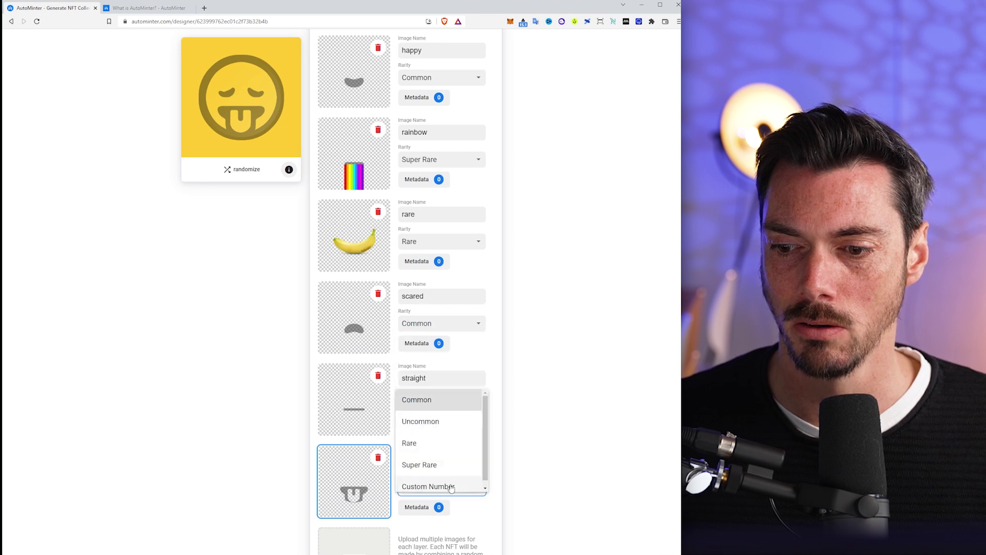
pyautogui.click(434, 444)
pyautogui.scroll(-3, 543, 440)
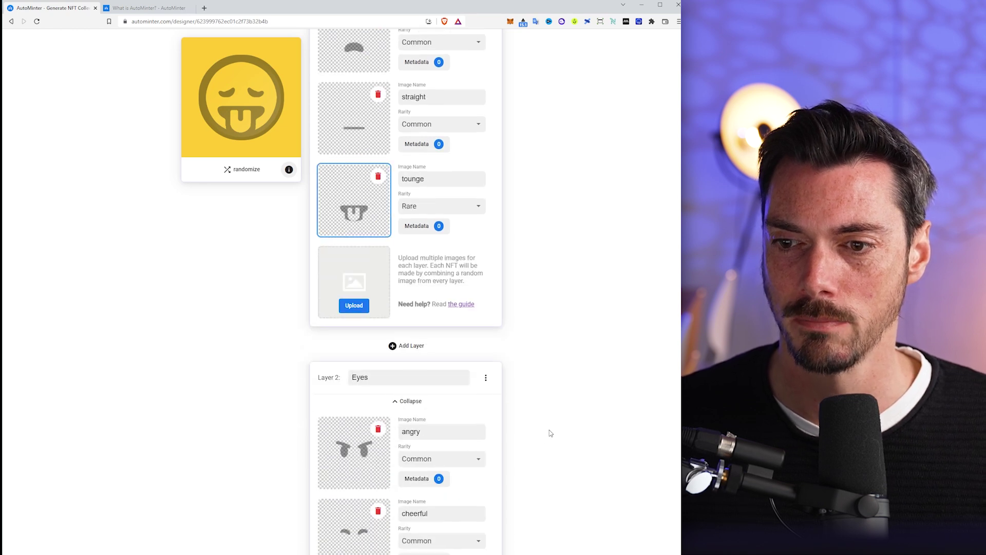
pyautogui.scroll(3, 550, 433)
pyautogui.scroll(1, 550, 433)
pyautogui.scroll(2, 551, 433)
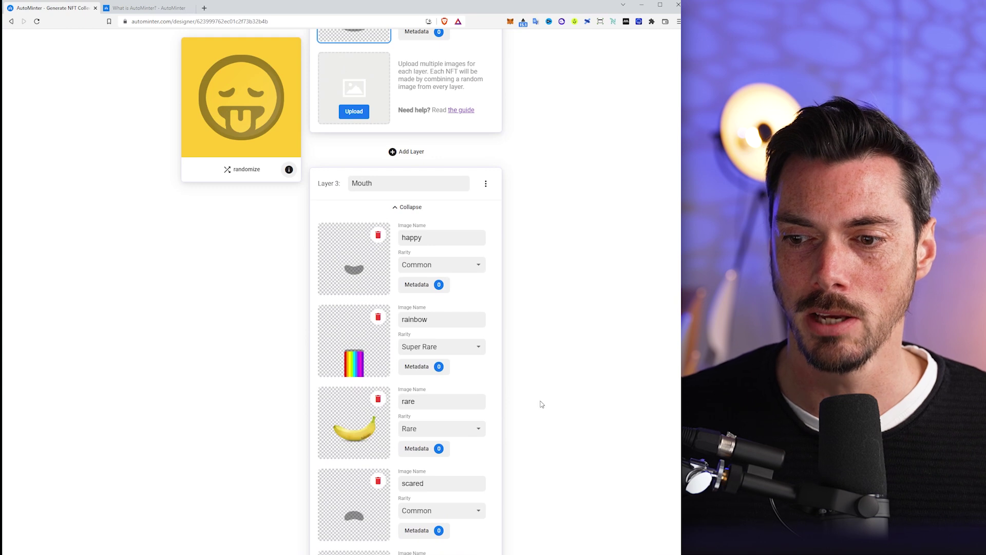
# Keep the rainbow mouth Super Rare and make the glasses eyes Super Rare
pyautogui.click(479, 348)
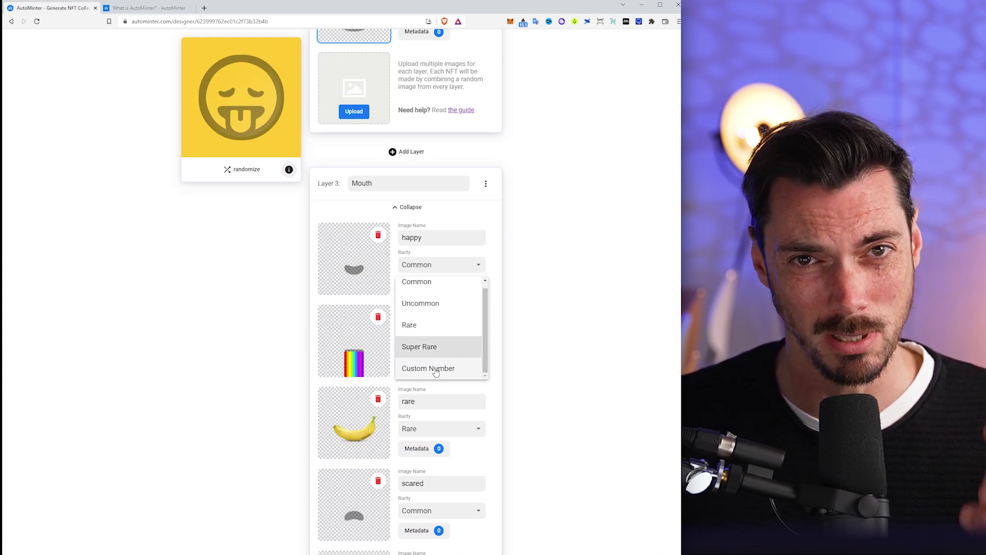
pyautogui.click(532, 344)
pyautogui.scroll(-1, 571, 338)
pyautogui.scroll(-4, 571, 337)
pyautogui.scroll(-5, 572, 337)
pyautogui.scroll(-2, 571, 338)
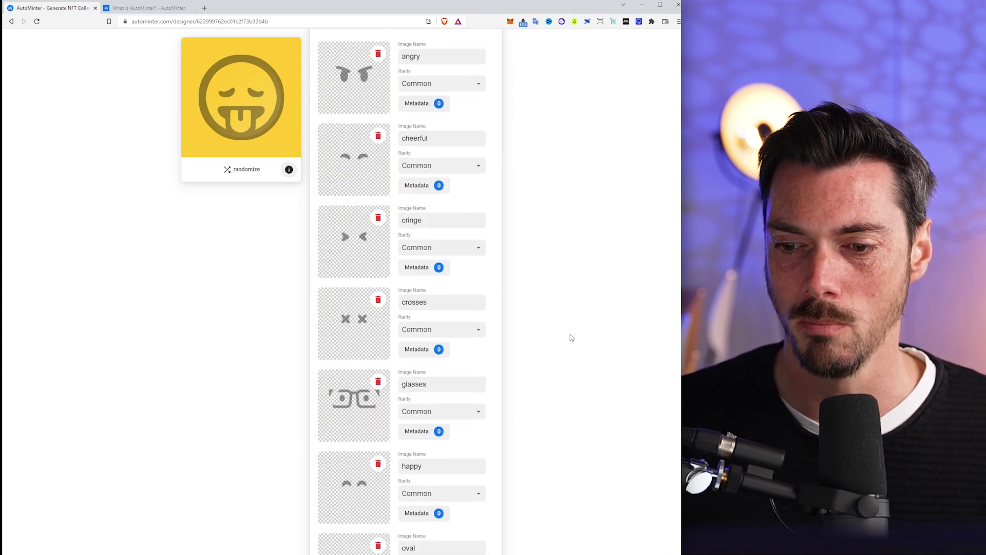
pyautogui.scroll(-1, 571, 338)
pyautogui.scroll(-1, 571, 337)
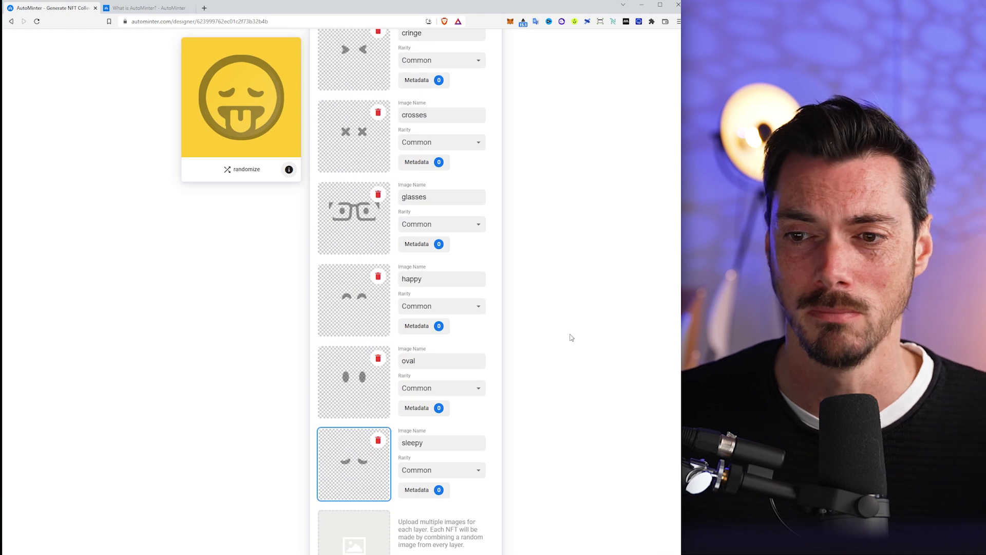
pyautogui.scroll(1, 571, 337)
pyautogui.scroll(1, 571, 336)
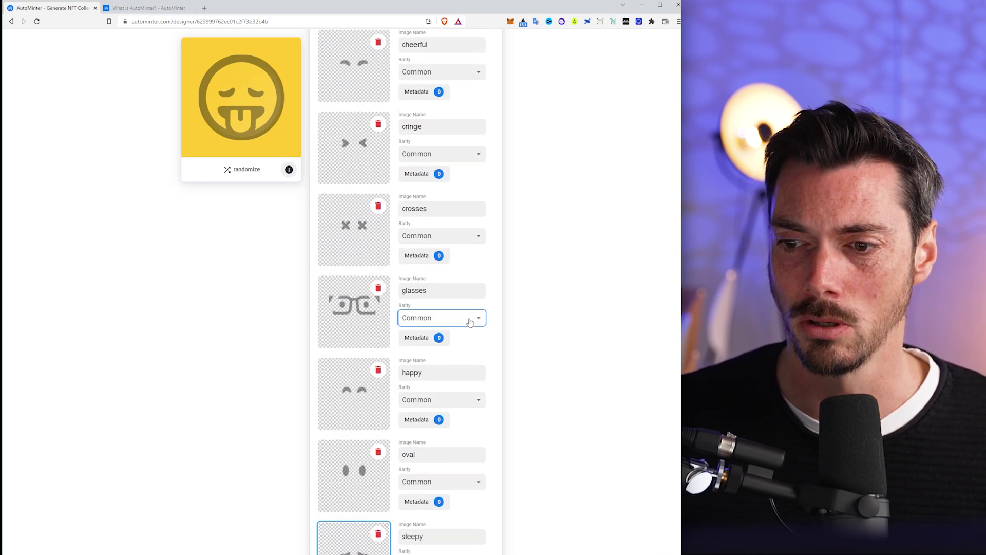
pyautogui.click(469, 323)
pyautogui.click(432, 383)
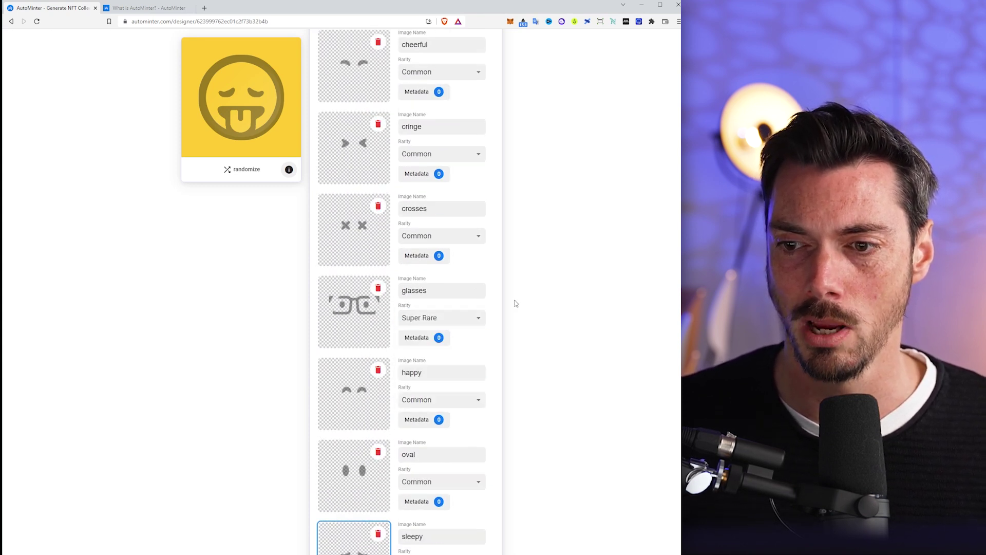
# Make the crosses eyes Super Rare, cringe eyes Rare and cheerful eyes Uncommon
pyautogui.click(450, 242)
pyautogui.click(432, 302)
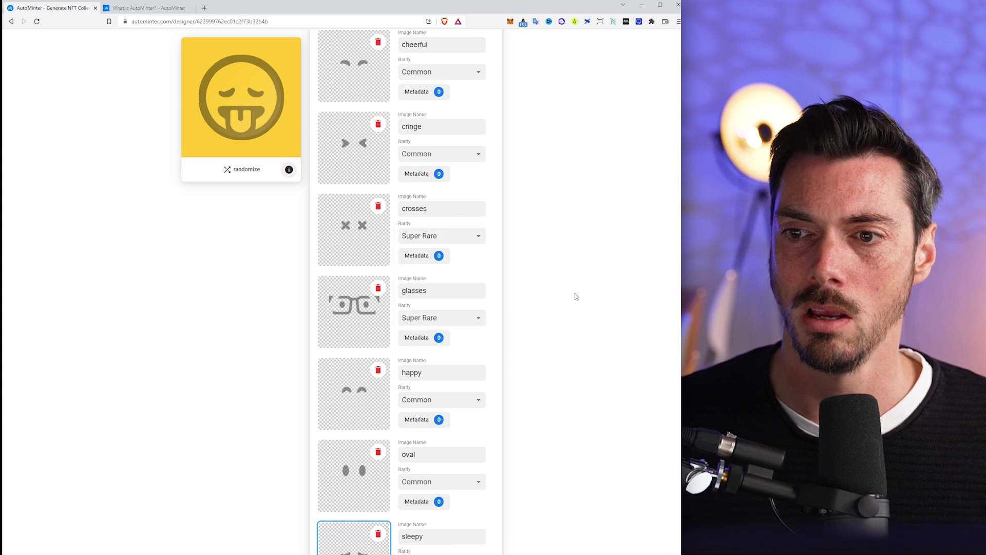
pyautogui.click(465, 157)
pyautogui.click(434, 198)
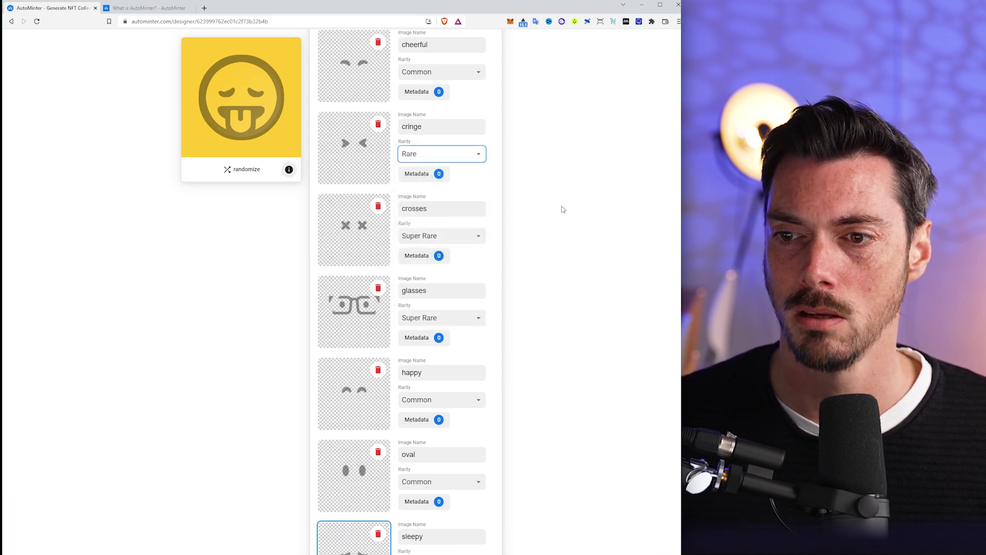
pyautogui.scroll(2, 513, 211)
pyautogui.click(444, 262)
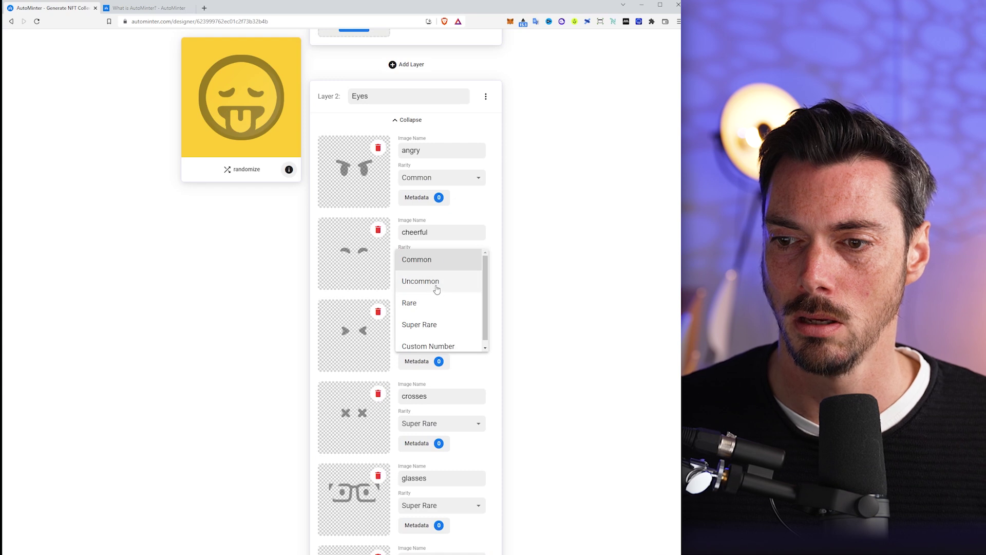
pyautogui.click(437, 282)
pyautogui.scroll(-3, 540, 278)
pyautogui.scroll(-1, 540, 281)
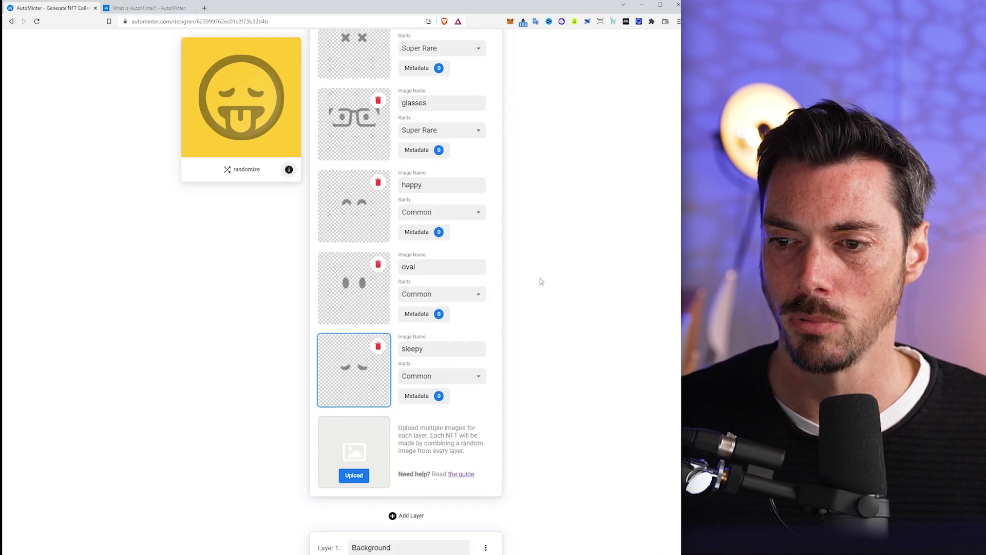
pyautogui.scroll(-3, 541, 281)
pyautogui.scroll(-1, 541, 282)
pyautogui.scroll(-1, 540, 281)
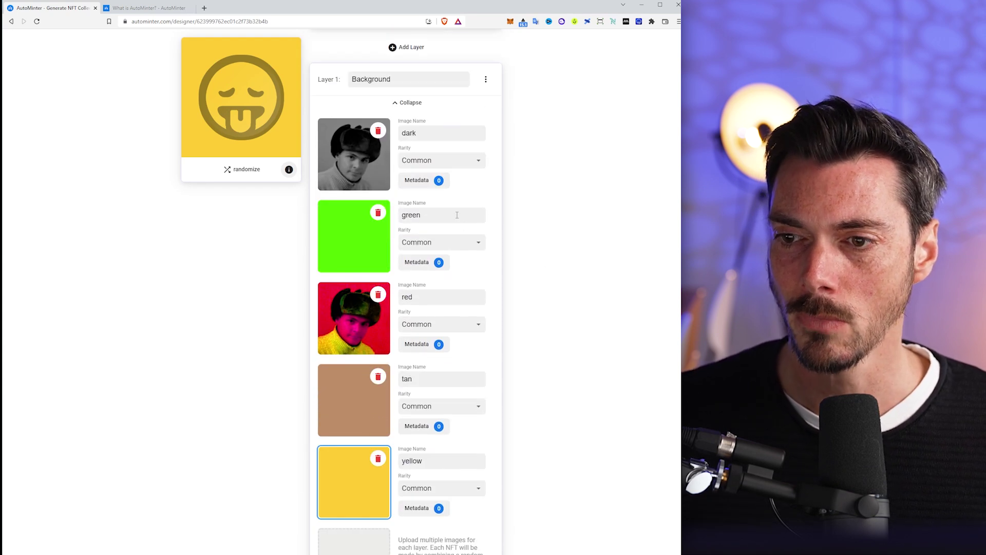
# Set background rarities: red Super Rare, dark Rare, tan Uncommon, leaving green and yellow Common
pyautogui.click(451, 323)
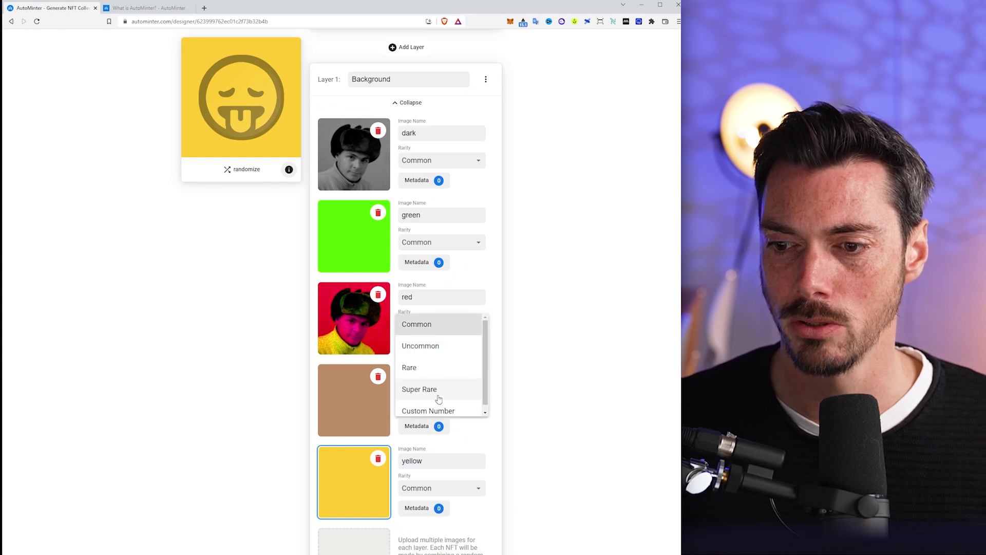
pyautogui.click(434, 389)
pyautogui.click(449, 163)
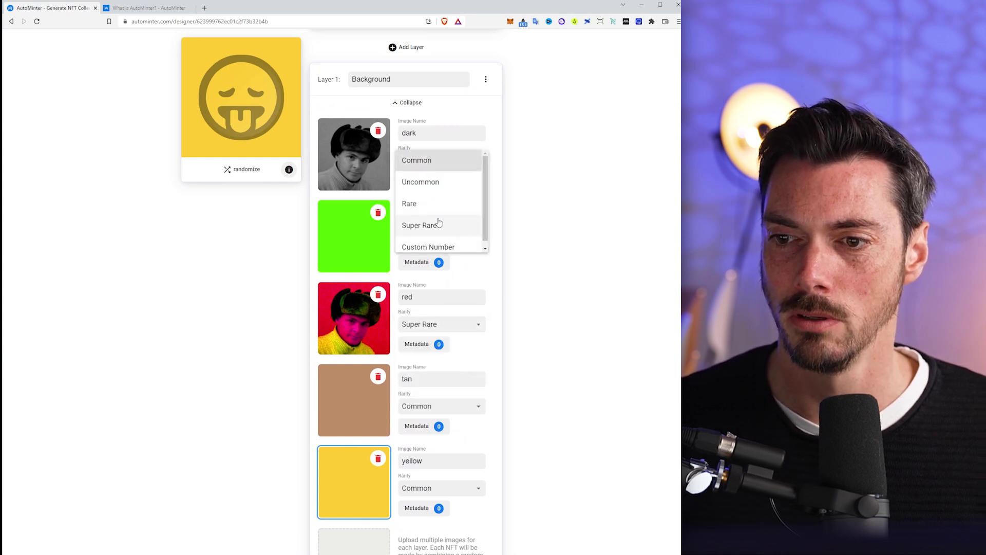
pyautogui.click(433, 208)
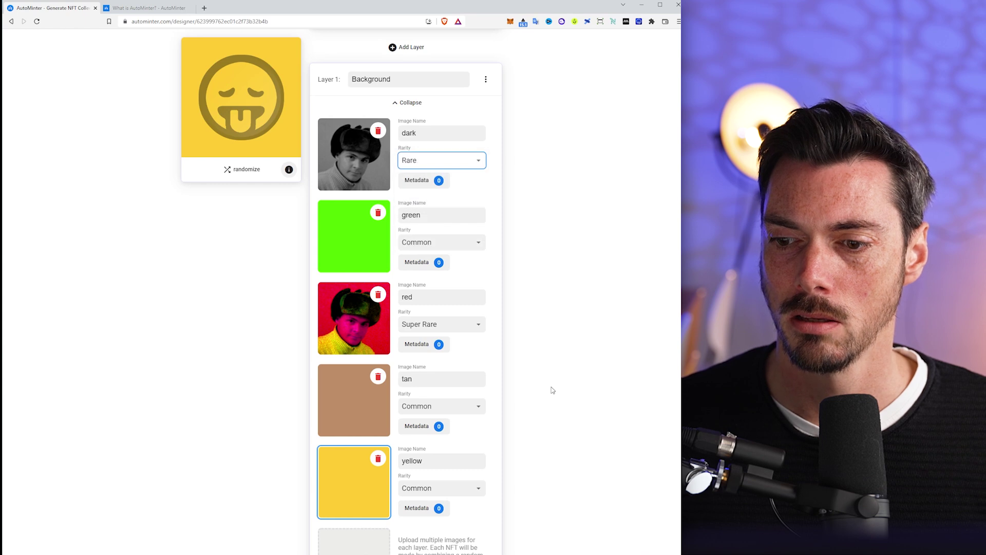
pyautogui.scroll(-1, 553, 390)
pyautogui.click(461, 299)
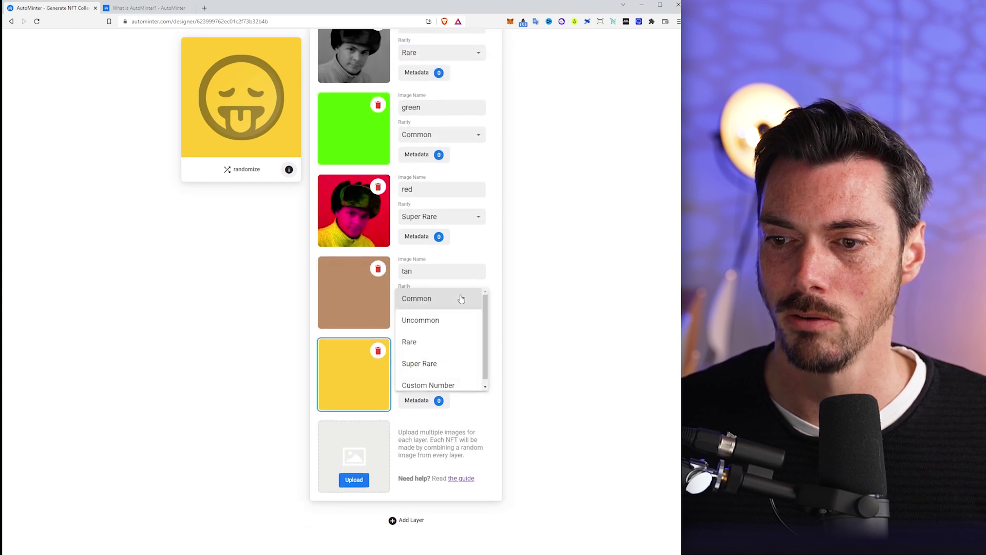
pyautogui.click(436, 324)
pyautogui.scroll(2, 547, 340)
pyautogui.scroll(-1, 548, 340)
pyautogui.scroll(-1, 548, 340)
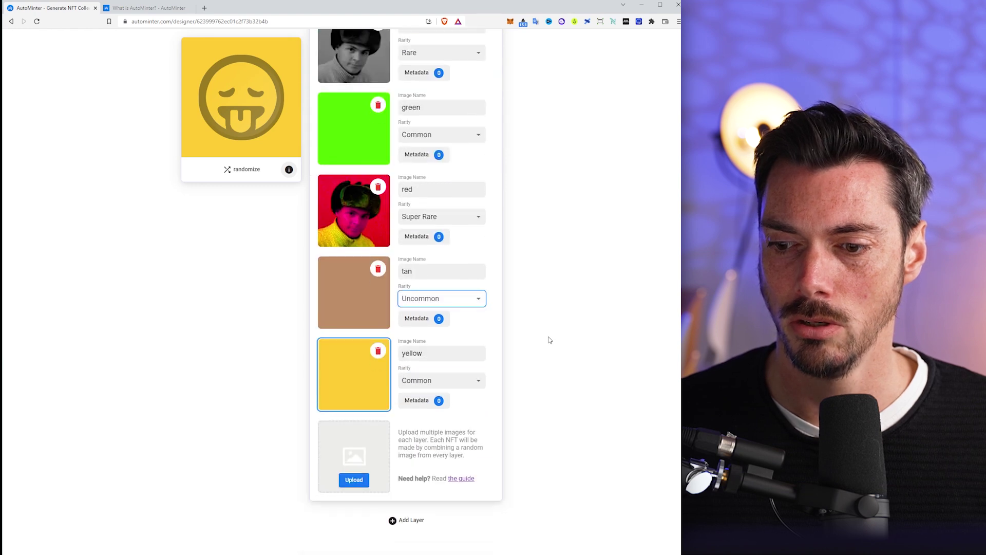
pyautogui.scroll(3, 549, 340)
pyautogui.scroll(5, 549, 340)
pyautogui.scroll(5, 549, 340)
pyautogui.scroll(6, 548, 340)
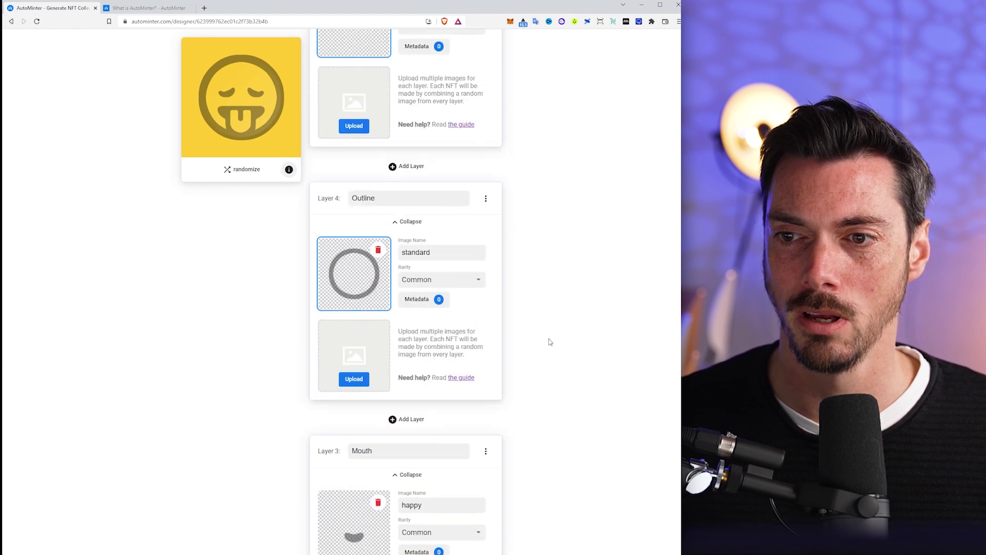
pyautogui.scroll(3, 549, 341)
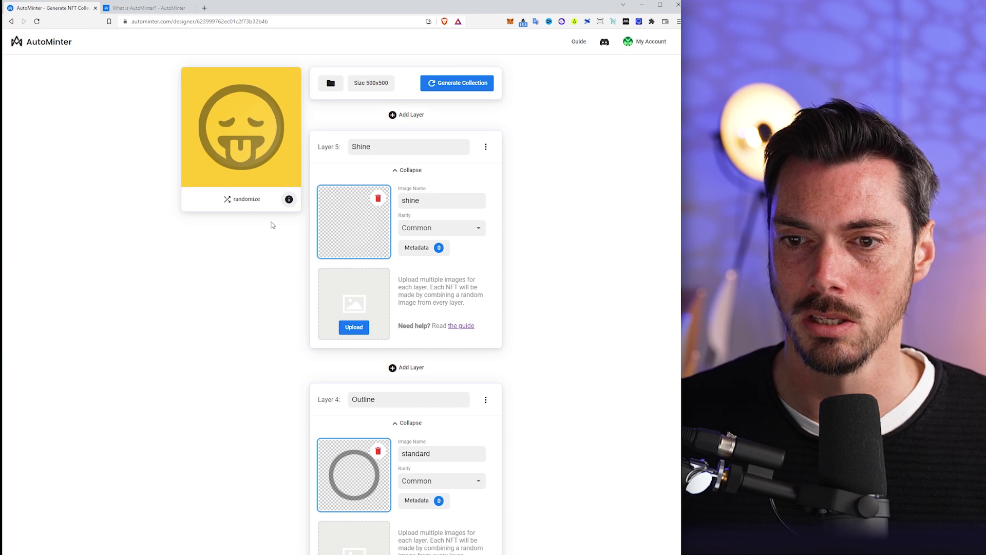
# Randomize the preview fourteen times to cycle through generated face combinations
pyautogui.click(246, 202)
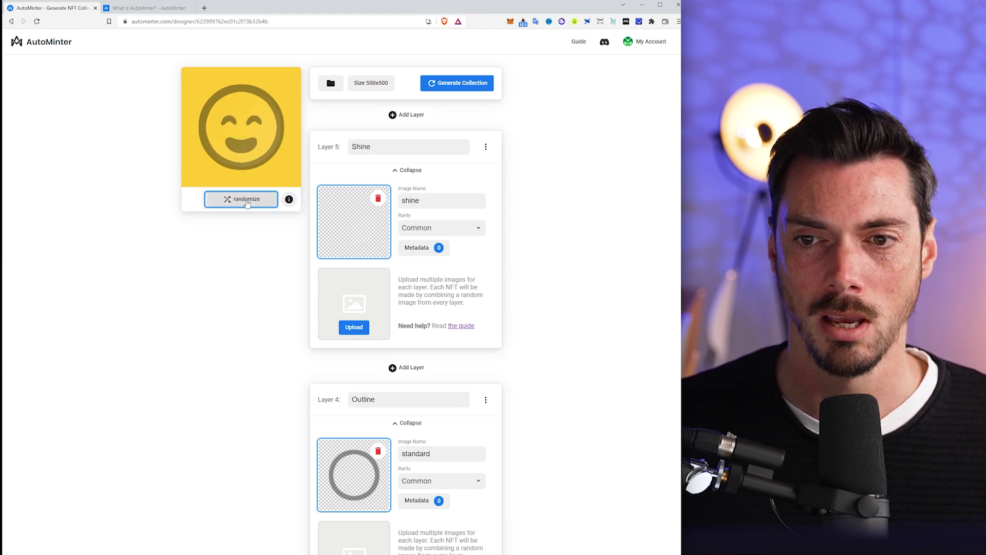
pyautogui.click(247, 203)
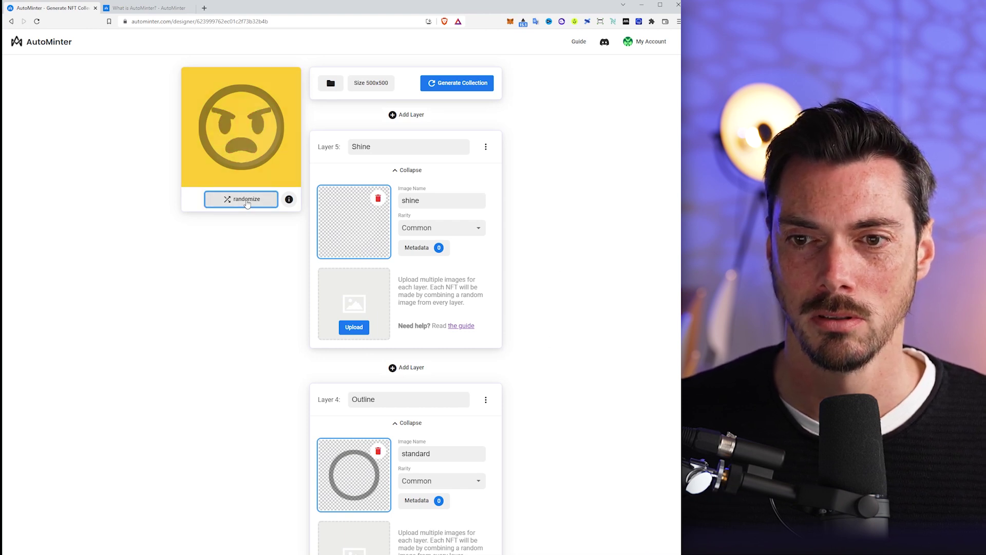
pyautogui.click(247, 201)
pyautogui.click(246, 200)
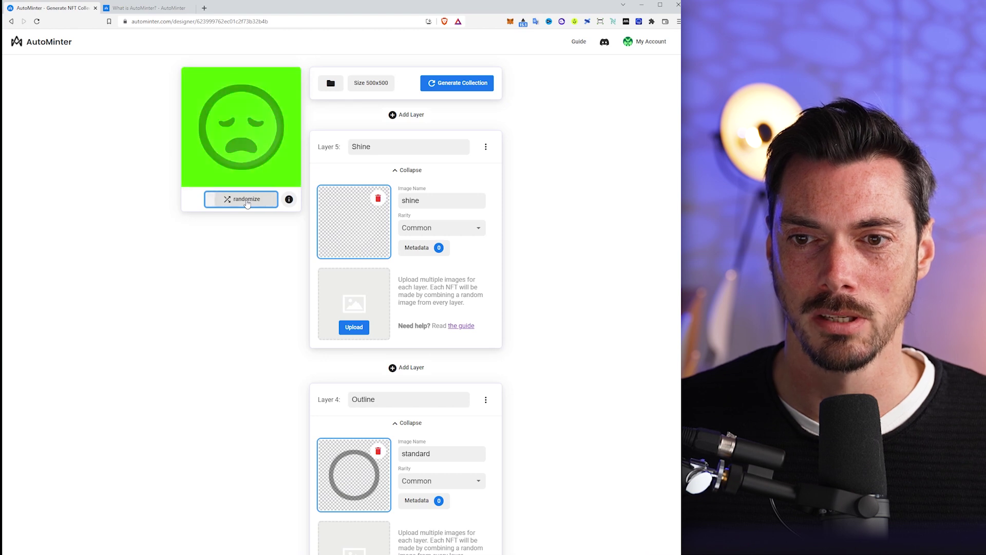
pyautogui.click(247, 202)
pyautogui.click(247, 202)
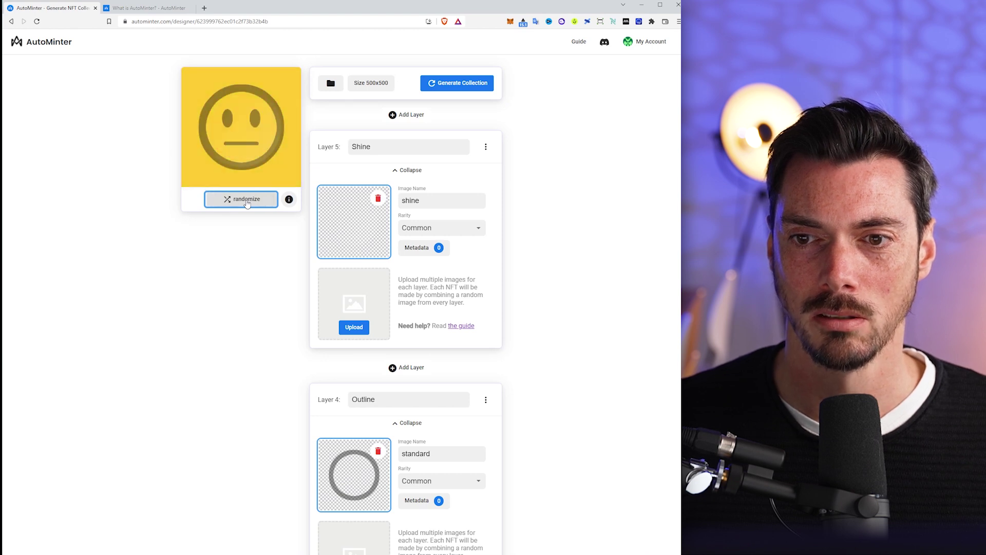
pyautogui.click(247, 202)
pyautogui.click(247, 202)
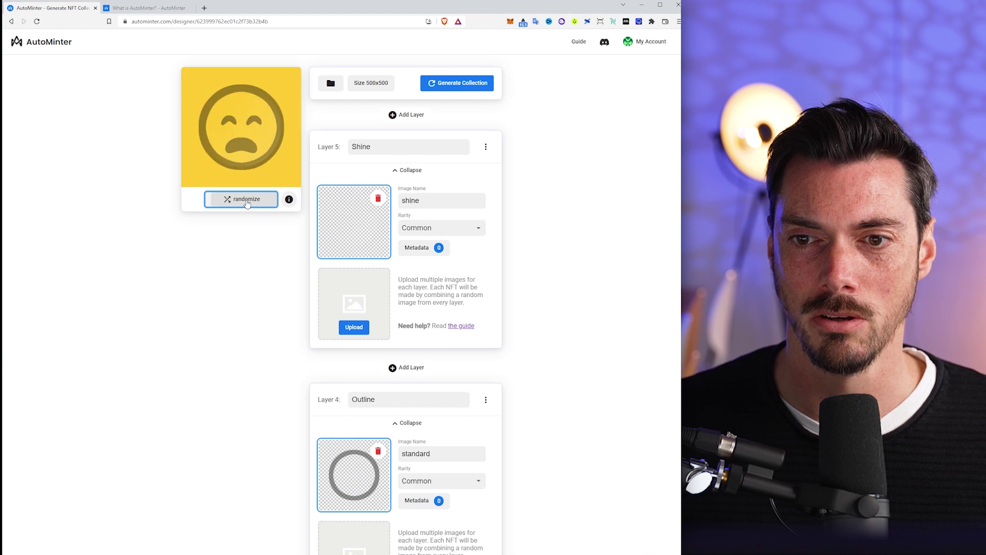
pyautogui.click(246, 202)
pyautogui.click(247, 202)
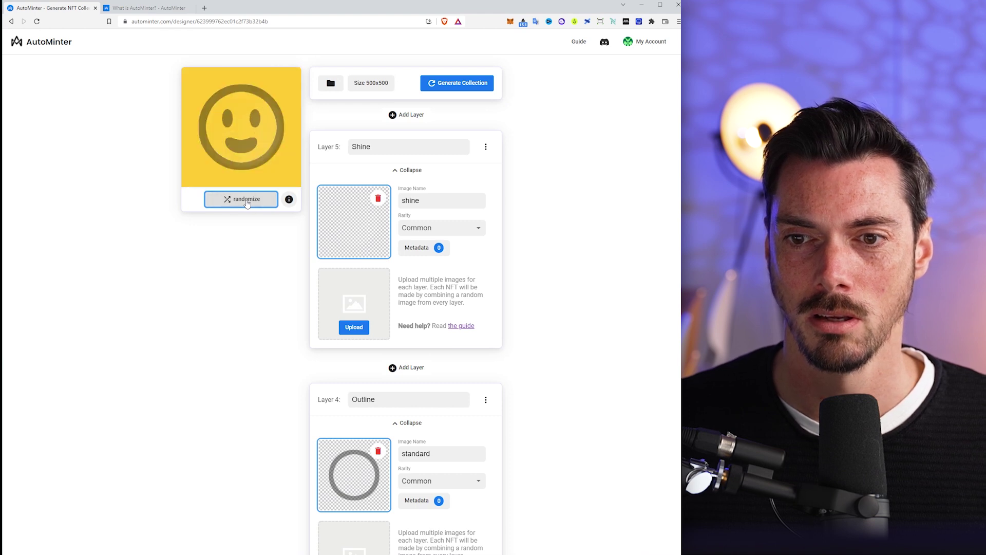
pyautogui.click(247, 203)
pyautogui.click(247, 203)
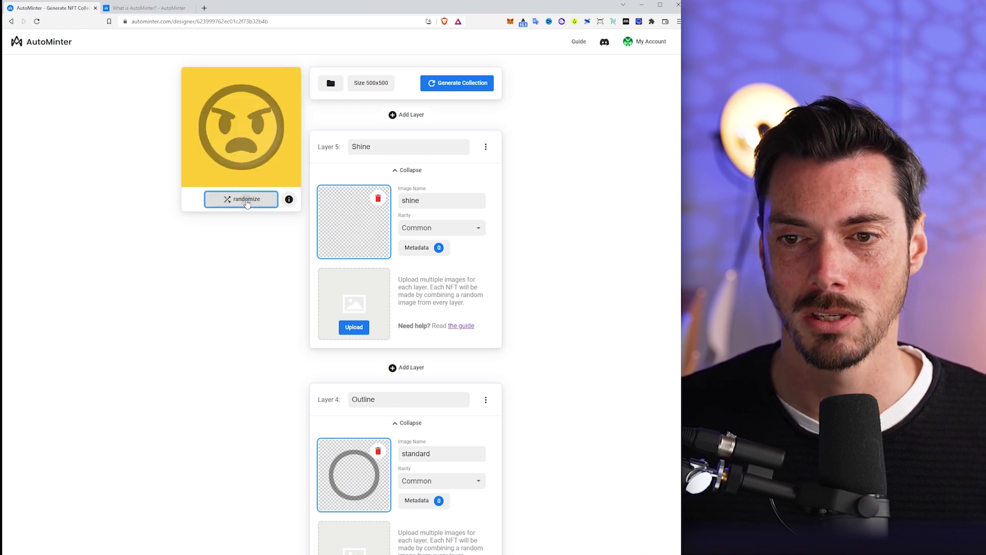
pyautogui.click(248, 203)
pyautogui.click(247, 202)
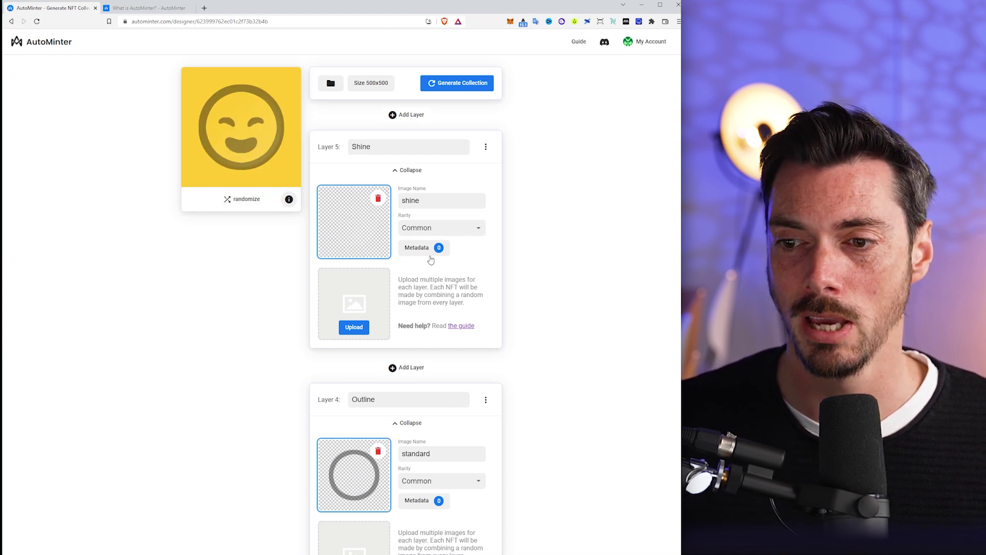
pyautogui.scroll(-3, 472, 438)
pyautogui.scroll(3, 529, 426)
pyautogui.click(417, 251)
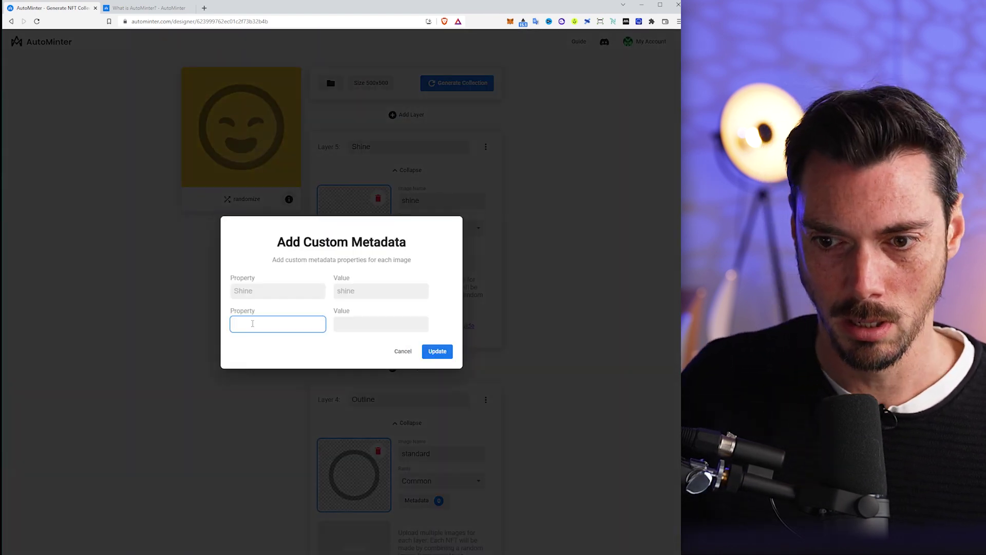
pyautogui.write('Shiny')
pyautogui.press('Tab')
pyautogui.write('outline')
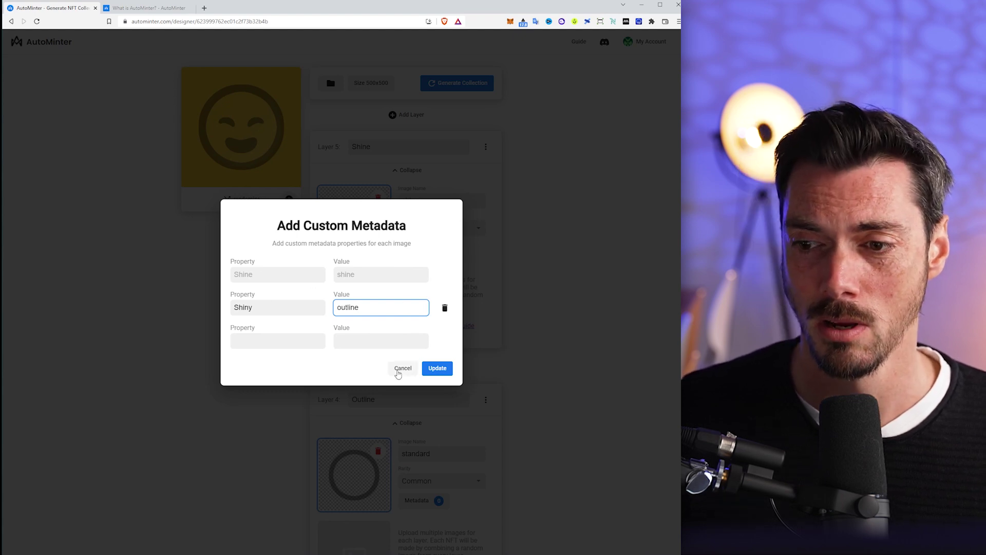
pyautogui.click(444, 311)
pyautogui.click(403, 352)
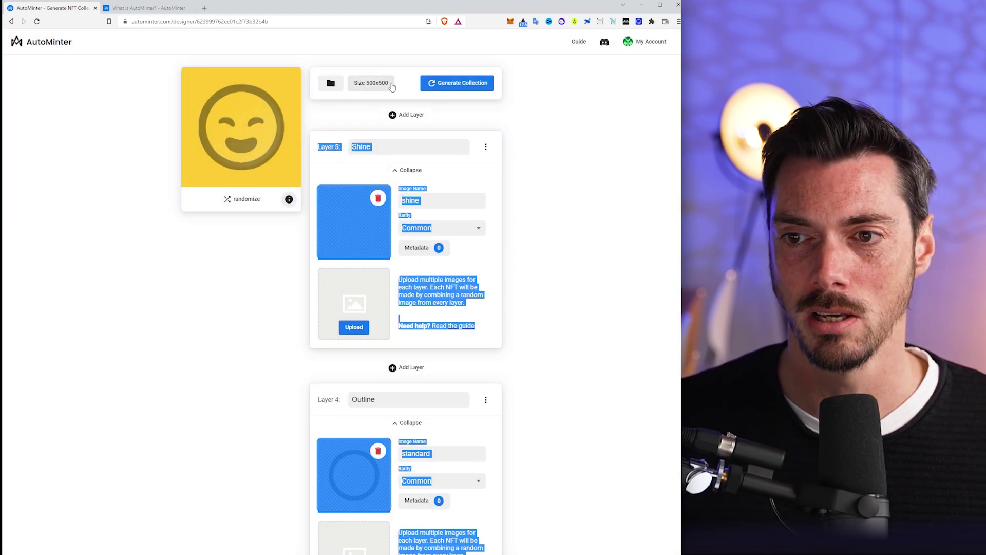
pyautogui.scroll(-10, 576, 275)
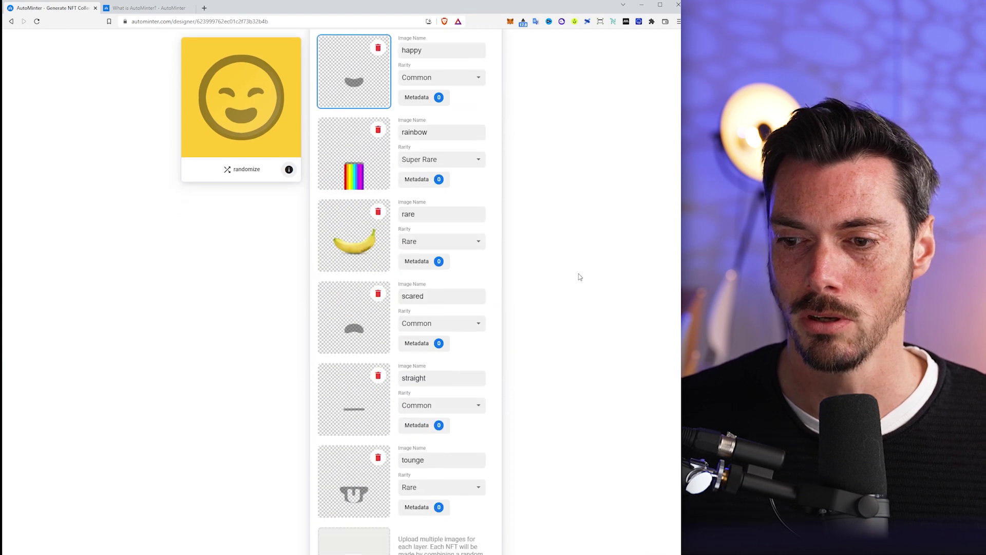
pyautogui.scroll(-5, 576, 274)
pyautogui.scroll(-10, 581, 305)
pyautogui.scroll(-2, 580, 306)
pyautogui.scroll(10, 580, 306)
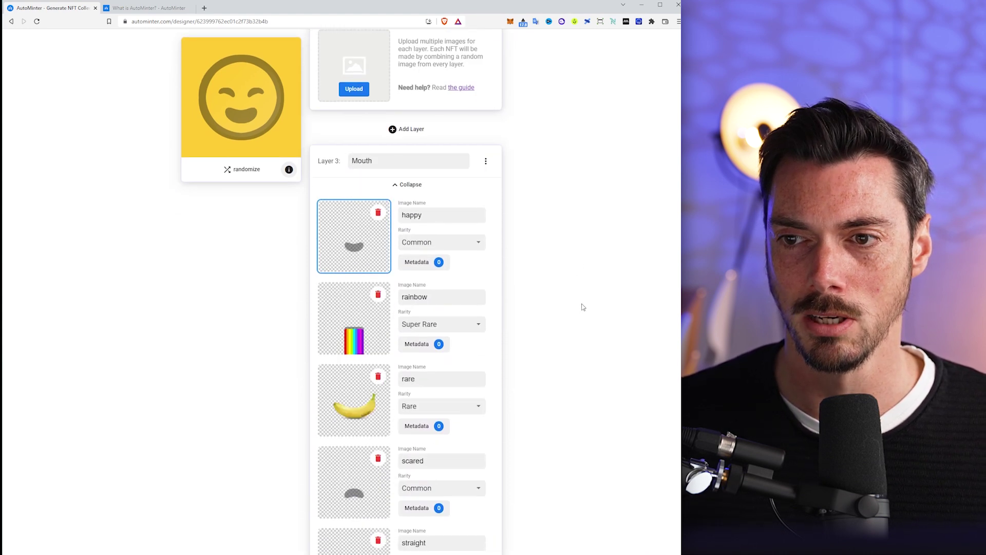
pyautogui.scroll(10, 585, 303)
# Start Generate Collection and select the How many NFTs count so it can be replaced with 100
pyautogui.moveTo(587, 301); pyautogui.dragTo(429, 287)
pyautogui.click(469, 87)
pyautogui.write('100')
pyautogui.doubleClick(296, 299)
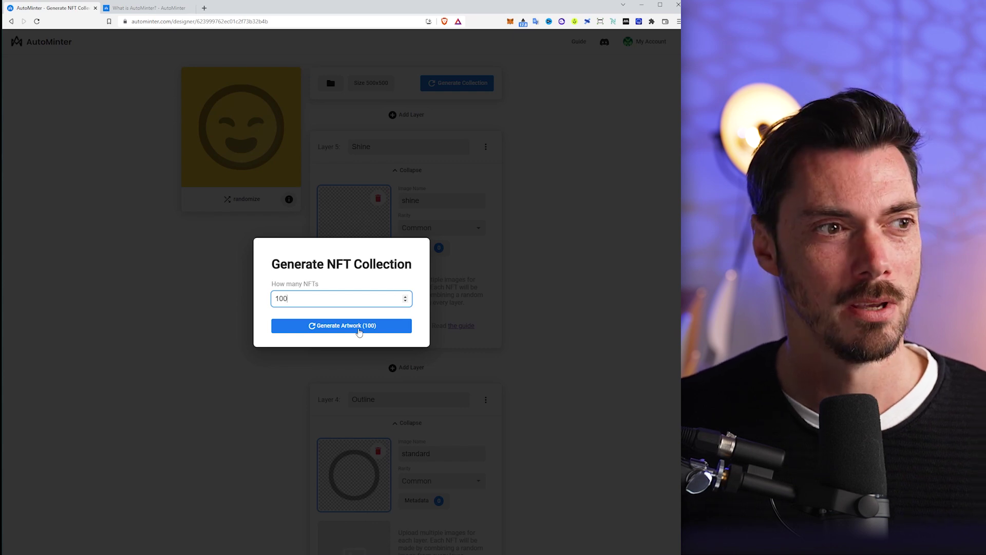
# Generate the 100 artworks and load more of the generated previews
pyautogui.click(358, 329)
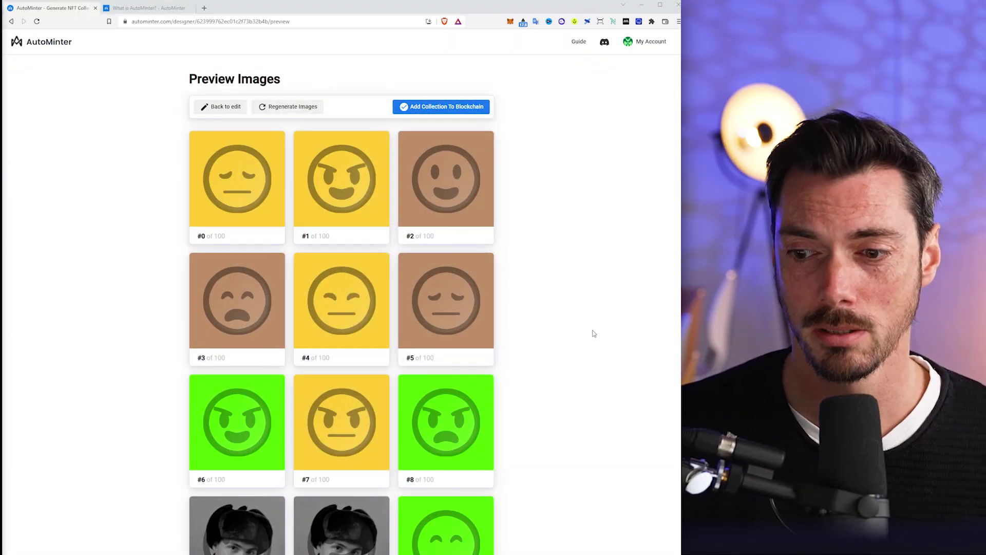
pyautogui.scroll(-1, 592, 333)
pyautogui.scroll(-3, 592, 334)
pyautogui.scroll(-3, 593, 333)
pyautogui.scroll(-3, 594, 334)
pyautogui.scroll(-3, 594, 334)
pyautogui.scroll(-2, 593, 334)
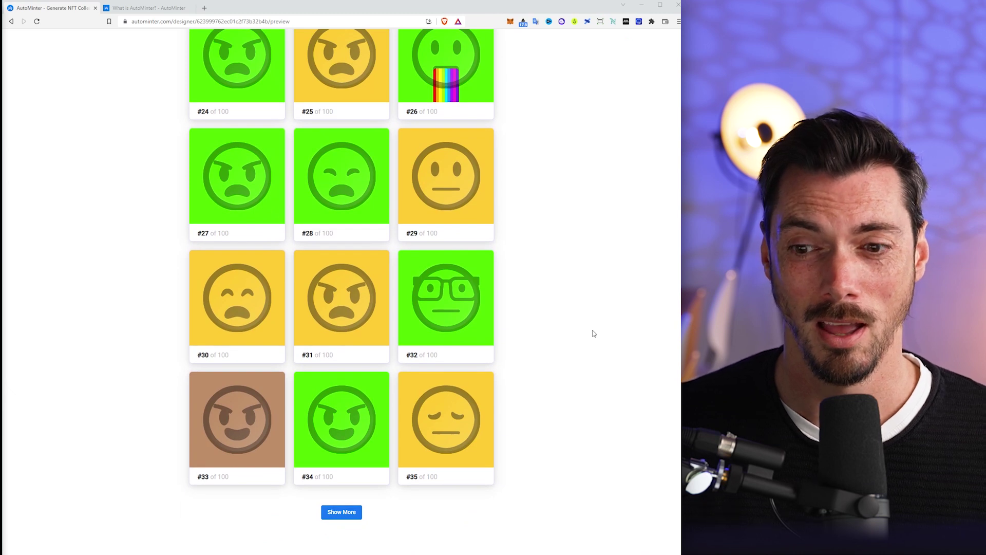
pyautogui.click(356, 515)
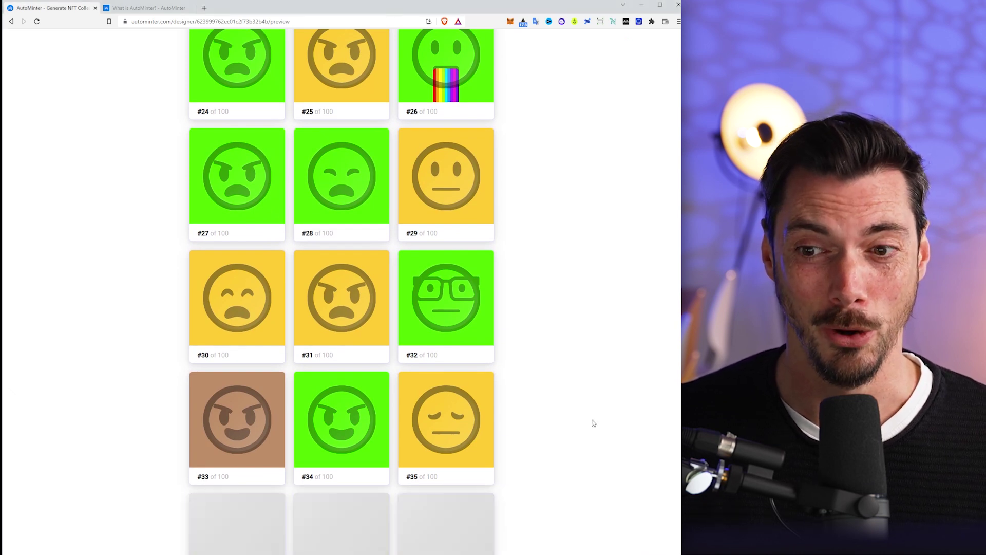
pyautogui.scroll(-7, 592, 422)
pyautogui.scroll(-3, 593, 420)
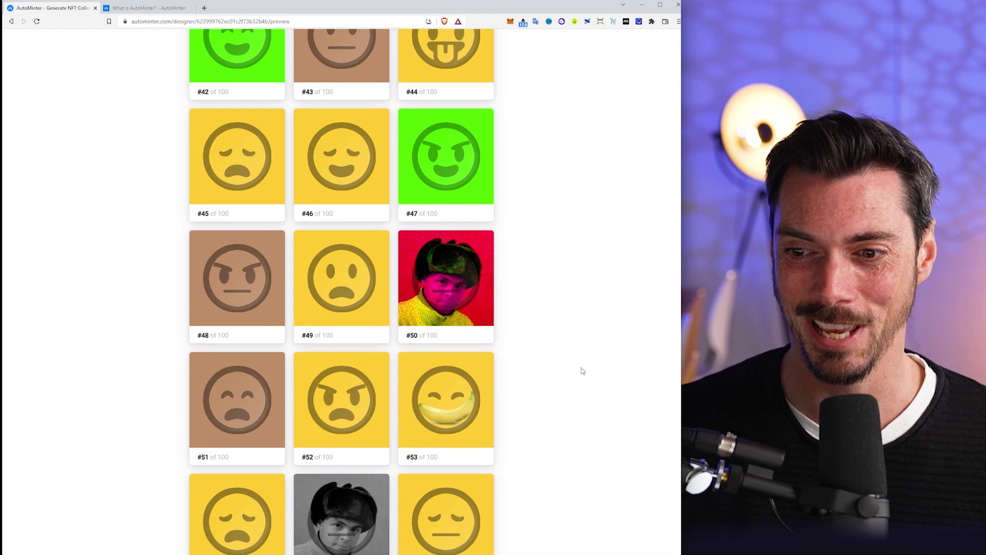
pyautogui.scroll(-5, 518, 326)
pyautogui.scroll(-5, 524, 329)
pyautogui.scroll(-4, 527, 329)
pyautogui.scroll(-4, 531, 331)
pyautogui.scroll(-4, 530, 330)
pyautogui.scroll(-3, 530, 330)
pyautogui.scroll(-1, 531, 331)
pyautogui.scroll(15, 531, 331)
pyautogui.scroll(8, 530, 331)
pyautogui.scroll(9, 530, 330)
pyautogui.scroll(5, 531, 330)
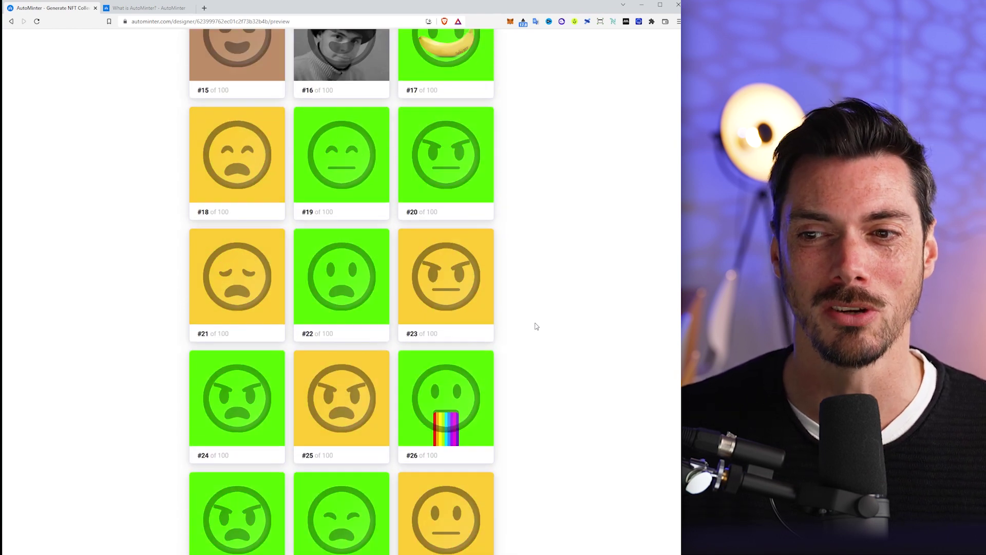
pyautogui.scroll(7, 532, 329)
pyautogui.scroll(3, 535, 326)
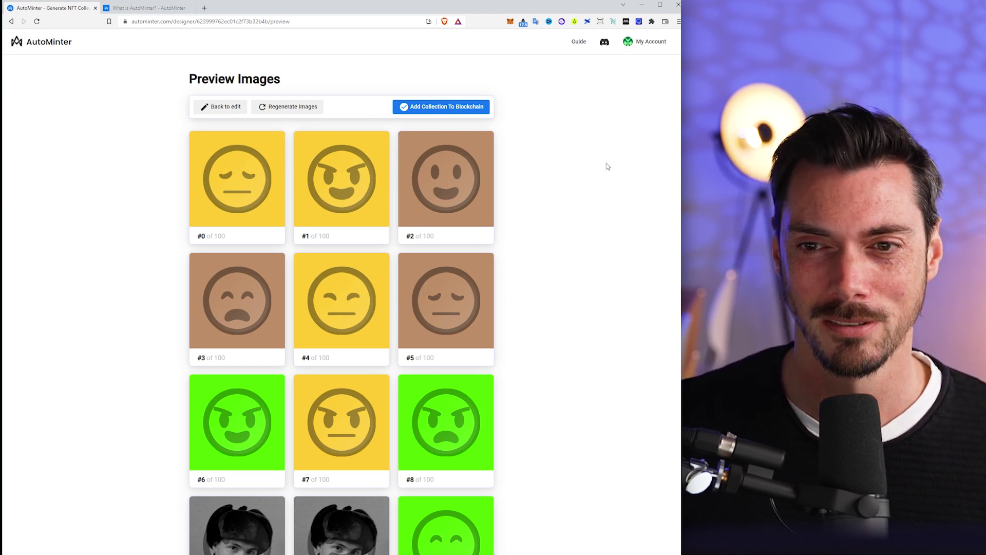
# Give the Filth Behuzer collection the symbol FTHBHZ
pyautogui.click(456, 111)
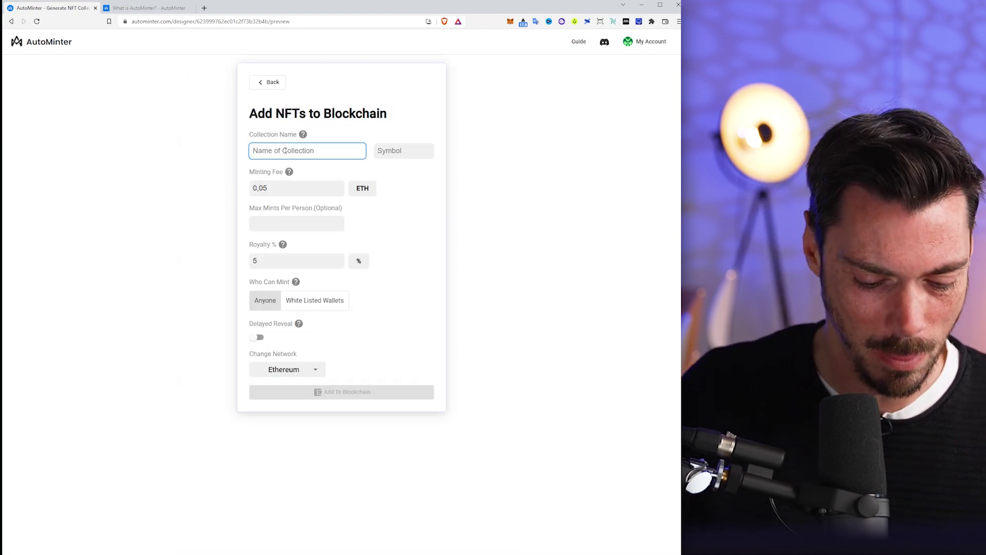
pyautogui.write('Fil')
pyautogui.write('th Beh')
pyautogui.write('nze')
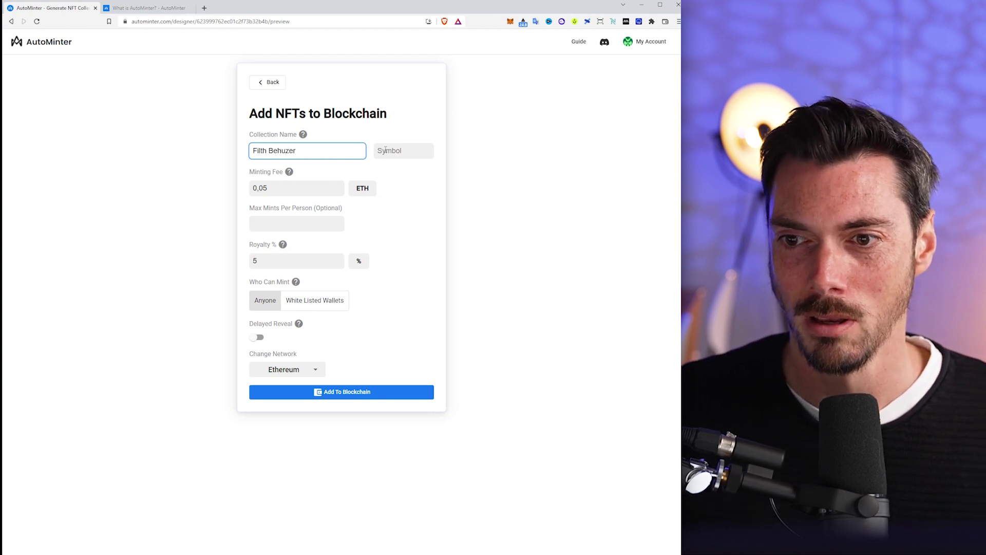
pyautogui.click(387, 151)
pyautogui.write('FTHB')
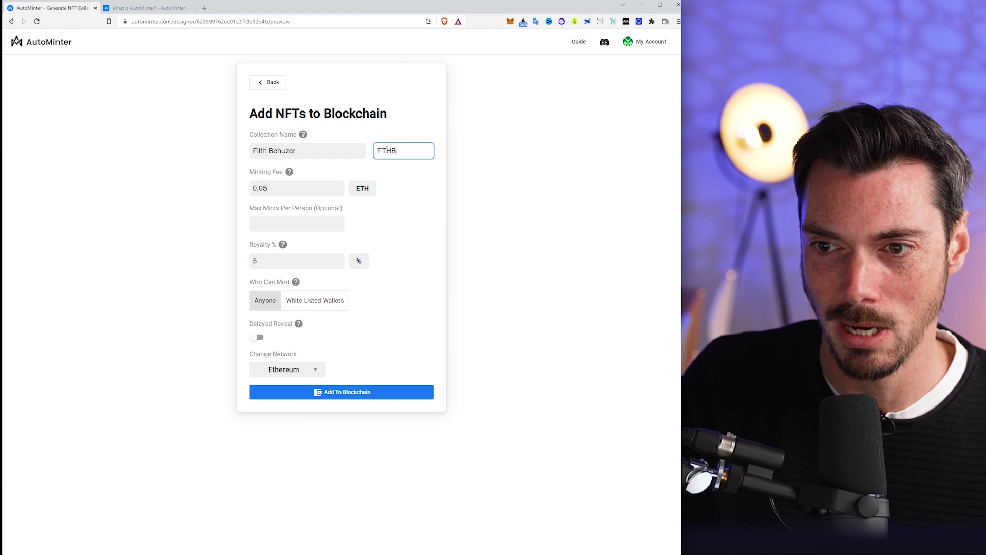
pyautogui.write('HZ')
pyautogui.click(404, 211)
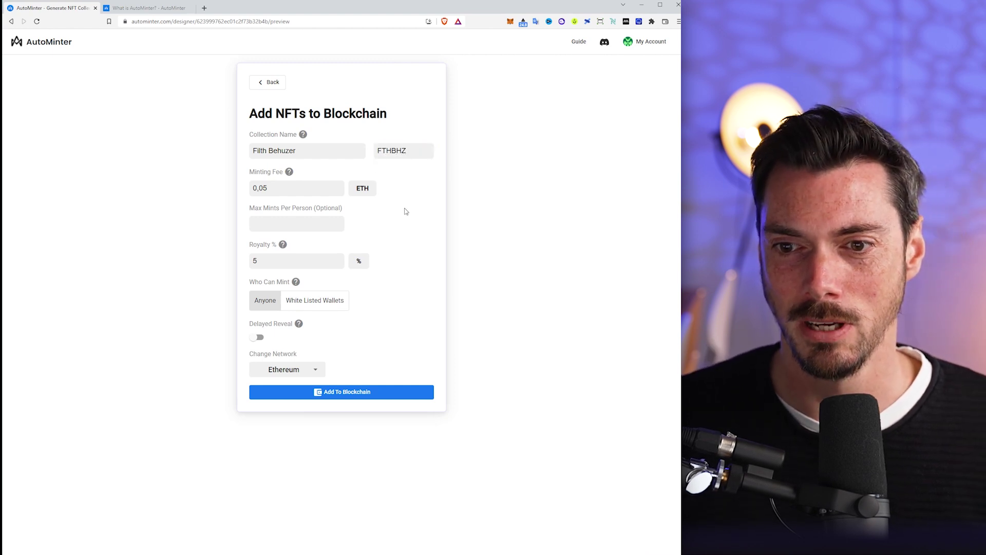
# Change the royalty from 5% to 10%, correcting a mistaken 50
pyautogui.click(295, 225)
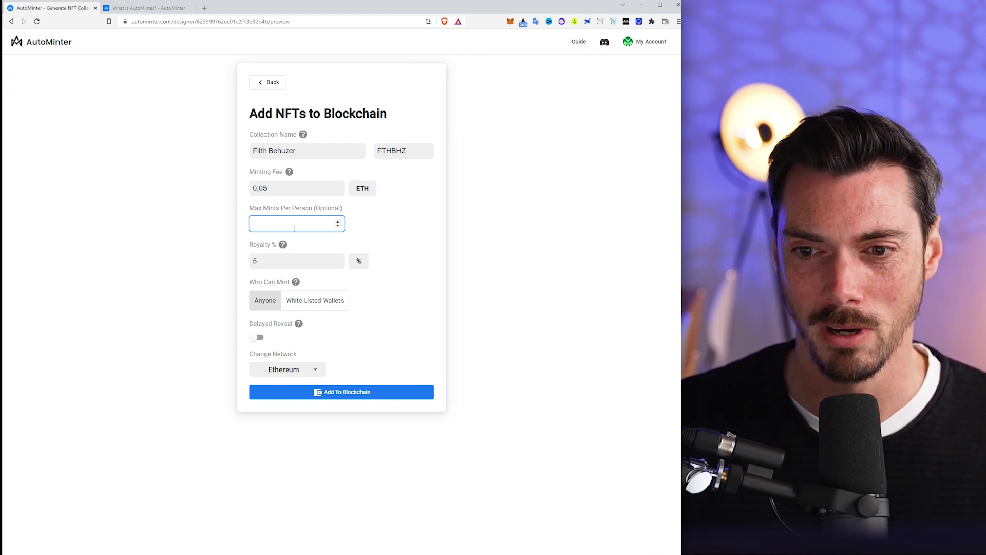
pyautogui.moveTo(272, 260); pyautogui.dragTo(249, 264)
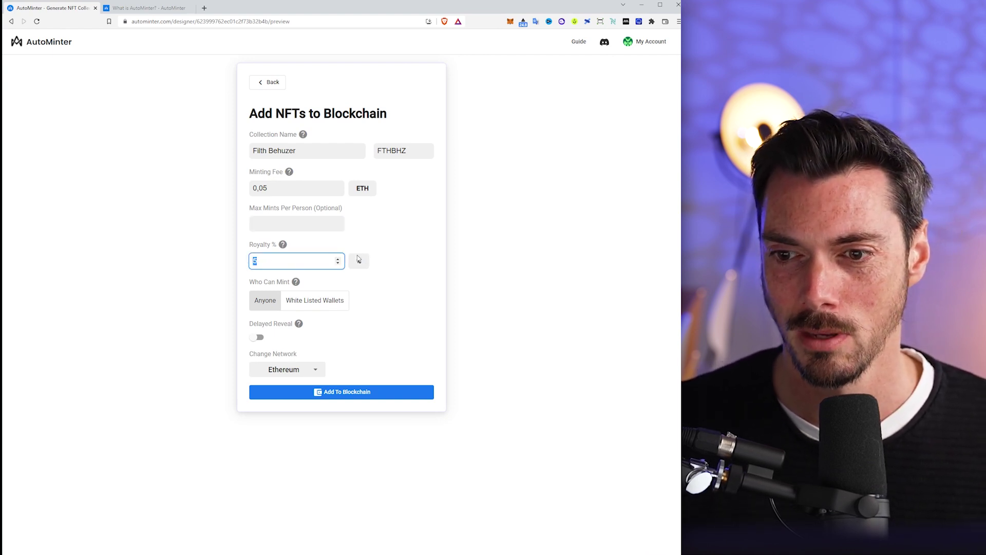
pyautogui.write('5')
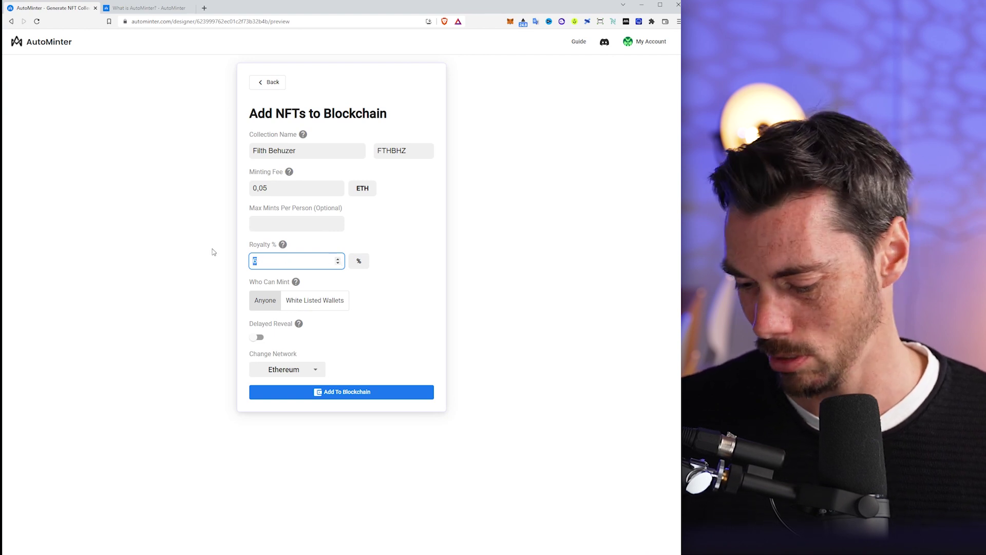
pyautogui.write('0')
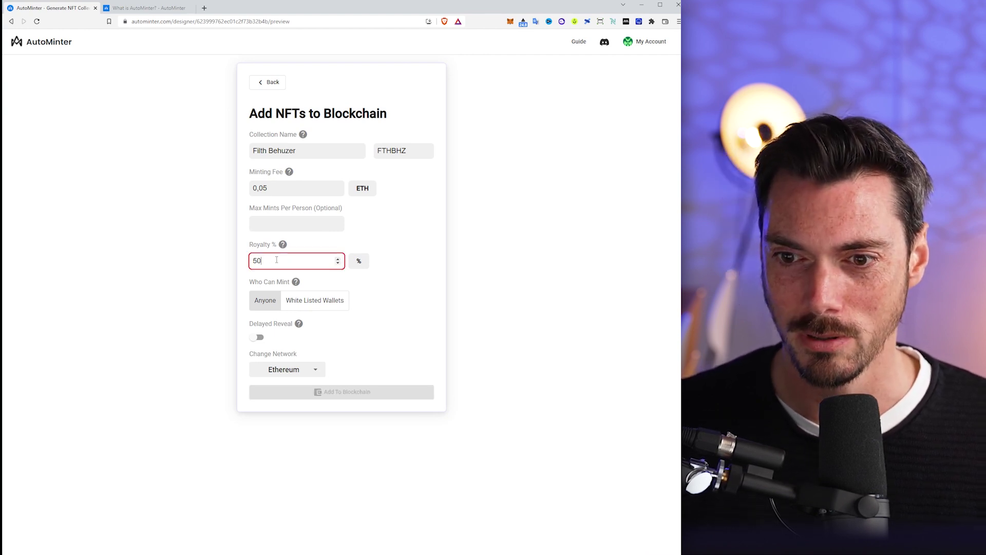
pyautogui.moveTo(283, 244)
pyautogui.moveTo(270, 261); pyautogui.dragTo(201, 280)
pyautogui.press('BackSpace')
pyautogui.press('BackSpace')
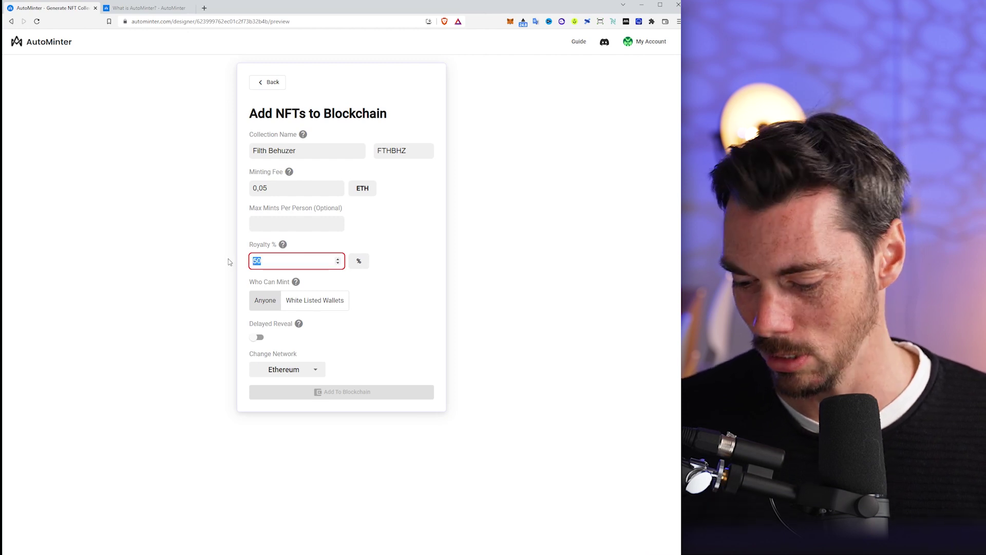
pyautogui.write('10')
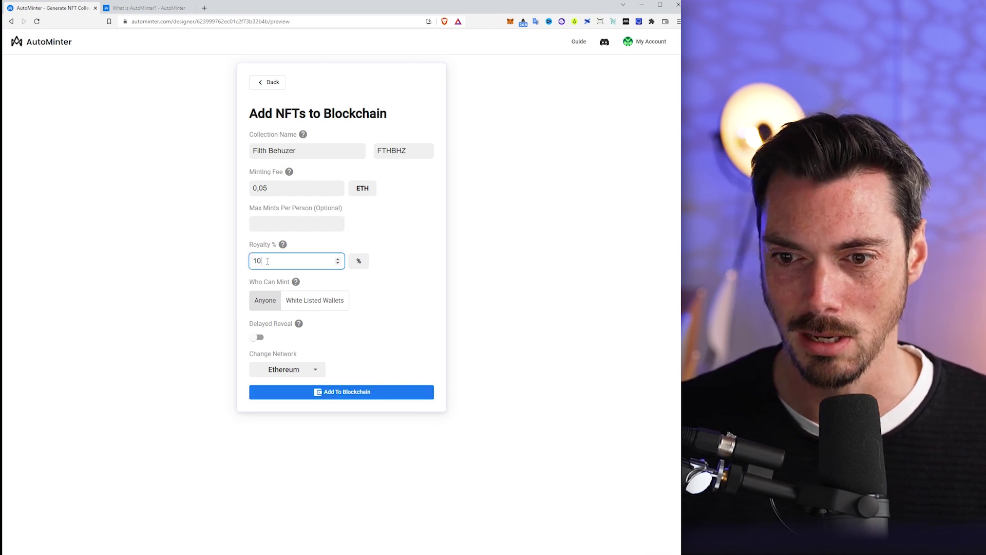
pyautogui.click(176, 334)
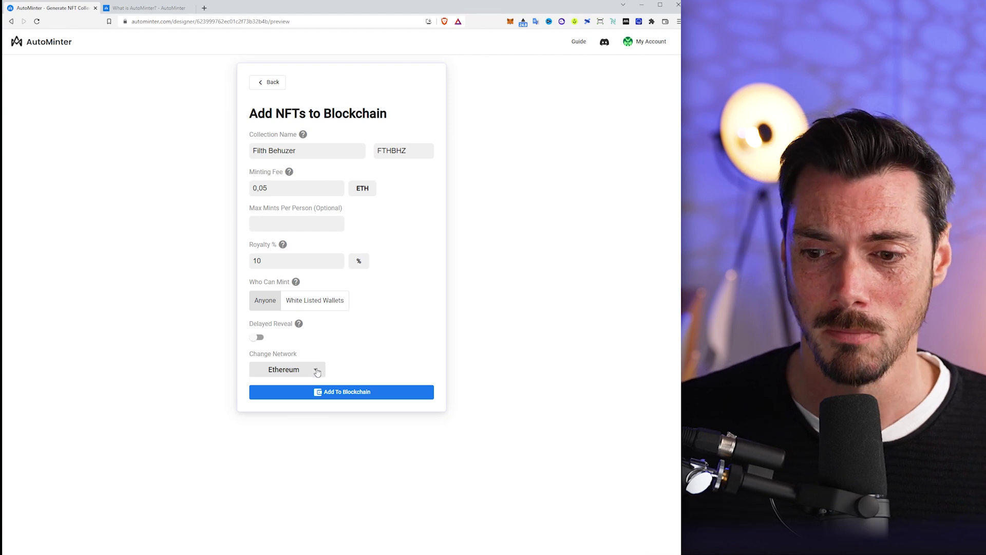
# Submit the Filth Behuzer collection and approve its transaction in MetaMask
pyautogui.click(347, 395)
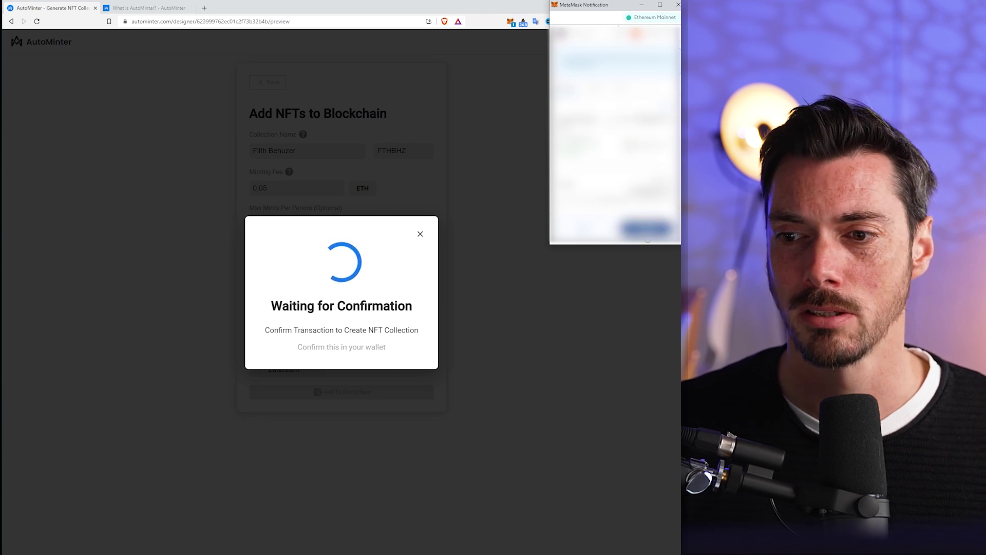
pyautogui.click(646, 229)
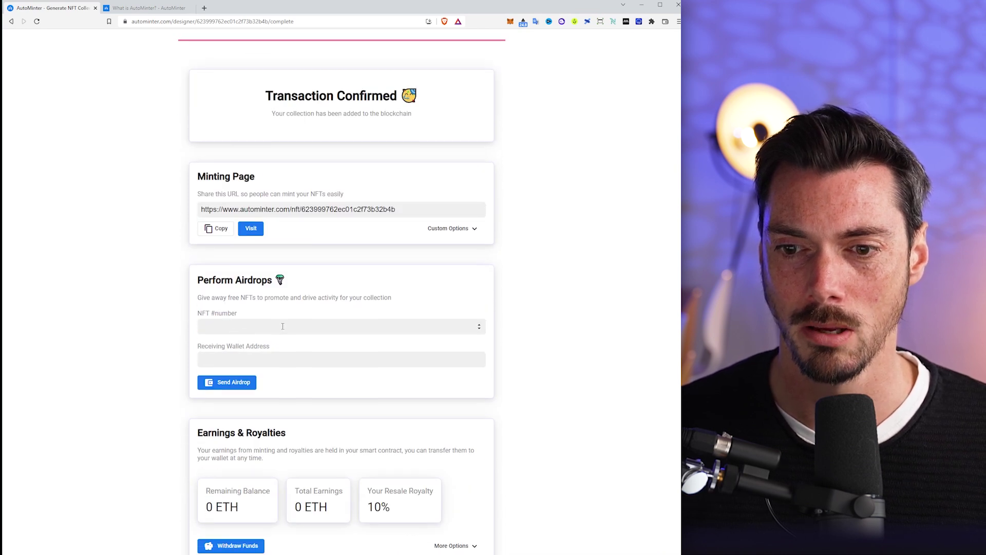
pyautogui.click(265, 328)
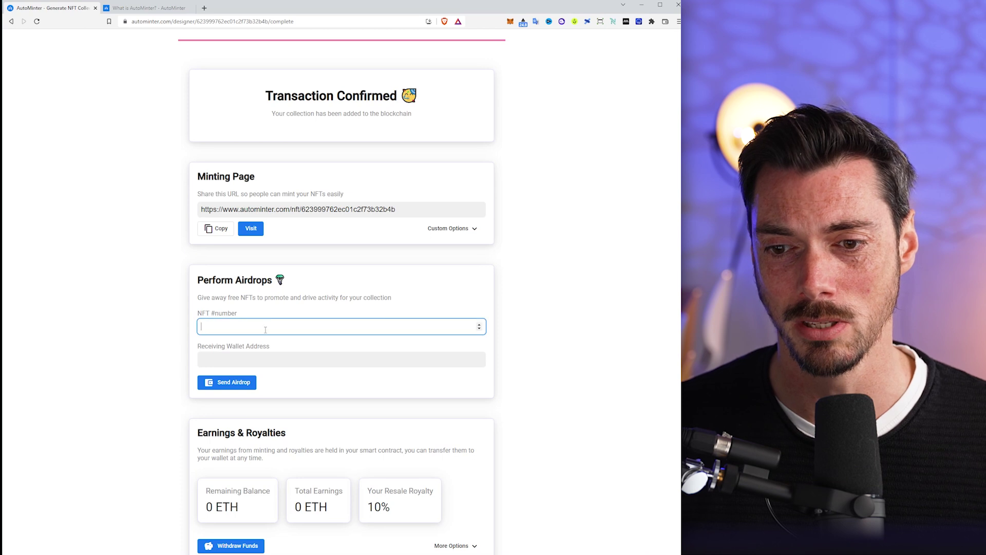
pyautogui.click(258, 359)
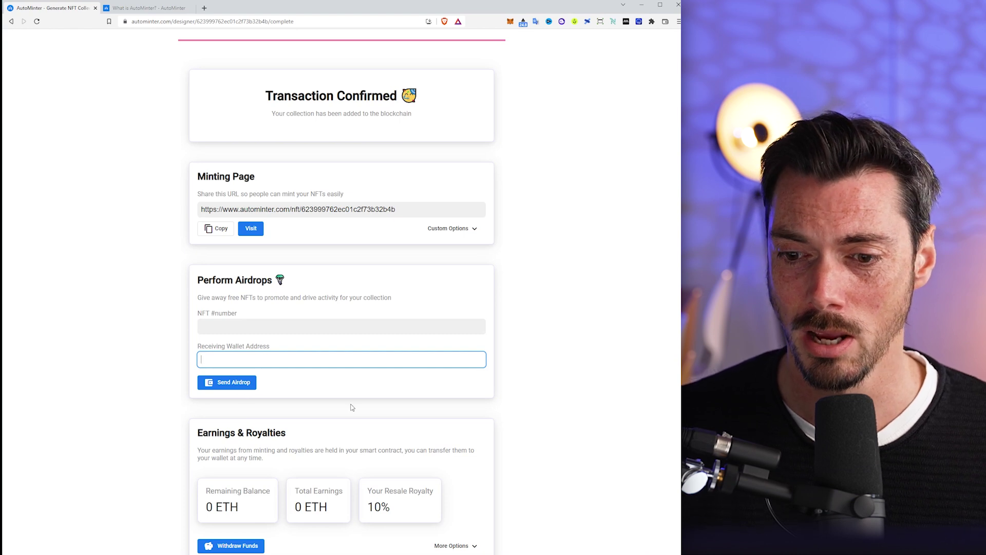
pyautogui.scroll(-3, 351, 406)
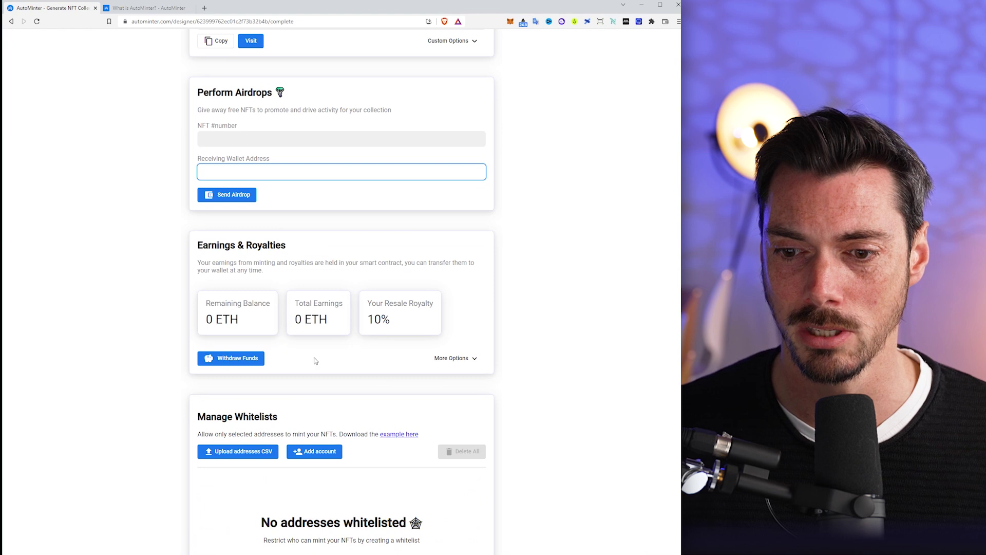
pyautogui.scroll(-2, 315, 361)
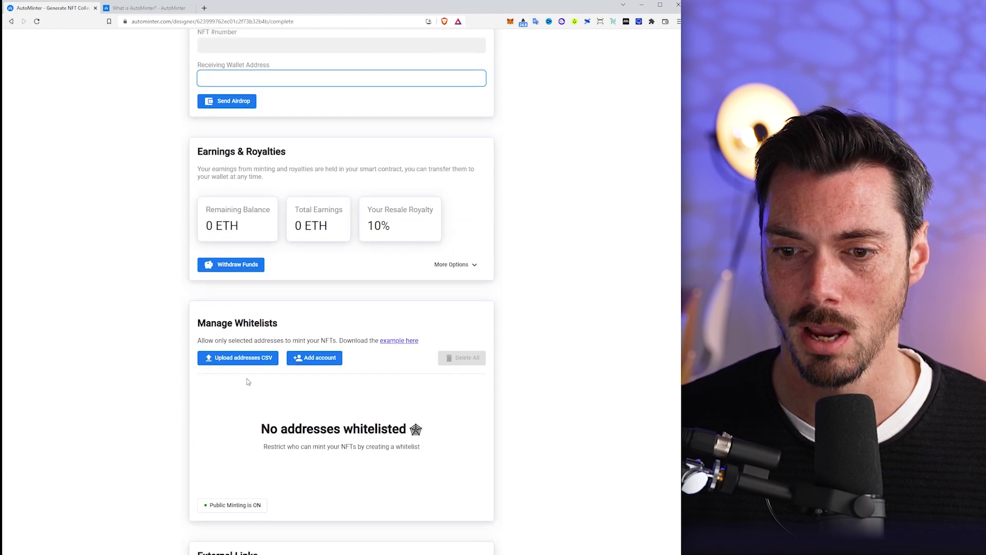
pyautogui.scroll(-1, 257, 387)
pyautogui.scroll(-2, 267, 353)
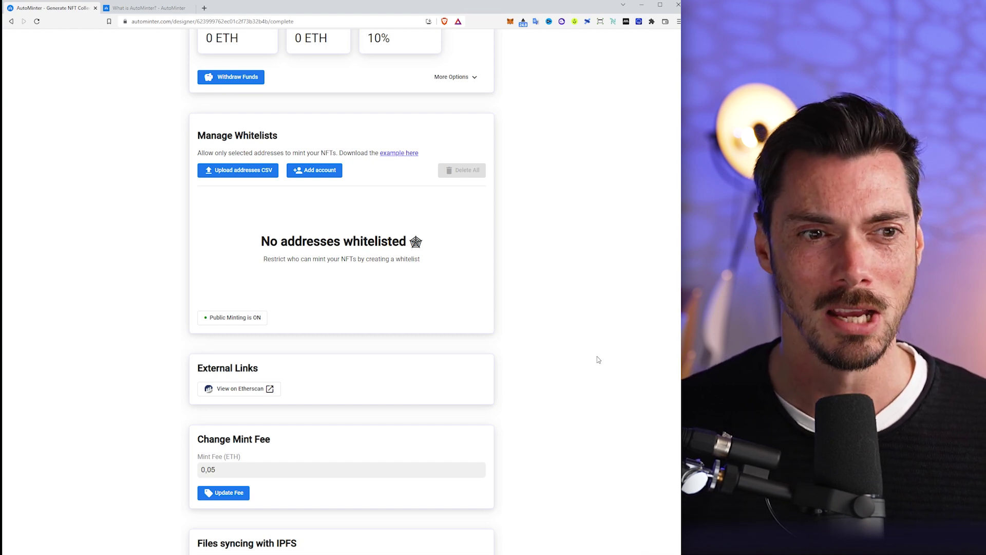
pyautogui.scroll(2, 572, 339)
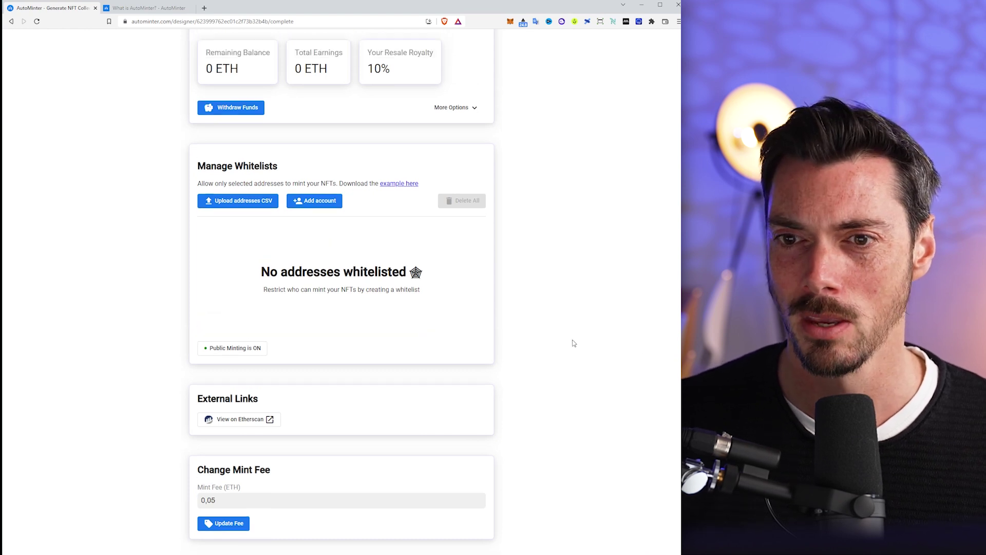
pyautogui.scroll(2, 572, 339)
pyautogui.scroll(2, 573, 339)
pyautogui.scroll(2, 572, 339)
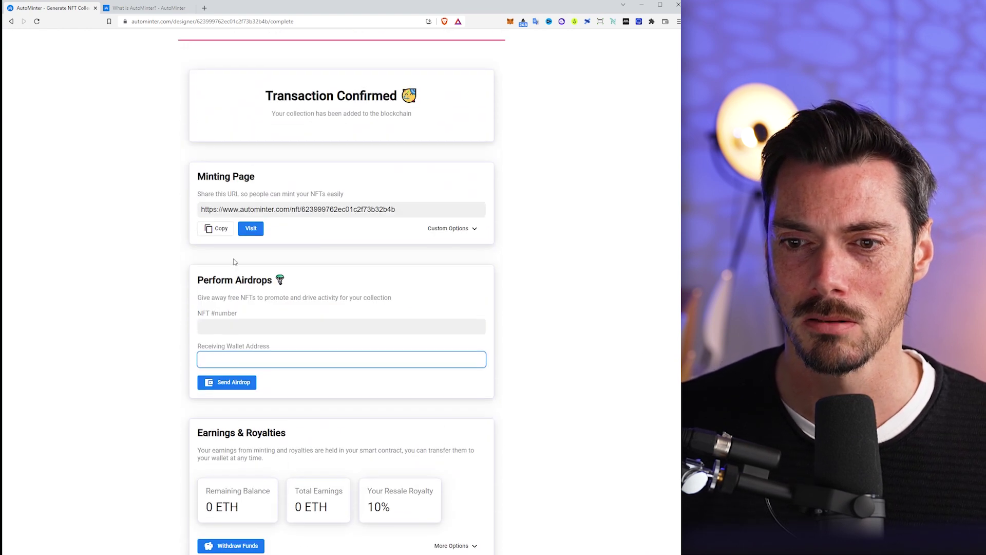
# View Filth Behuzer's minting page (100 NFTs, 0.05 ETH) and its info modal, then return
pyautogui.rightClick(251, 228)
pyautogui.click(262, 233)
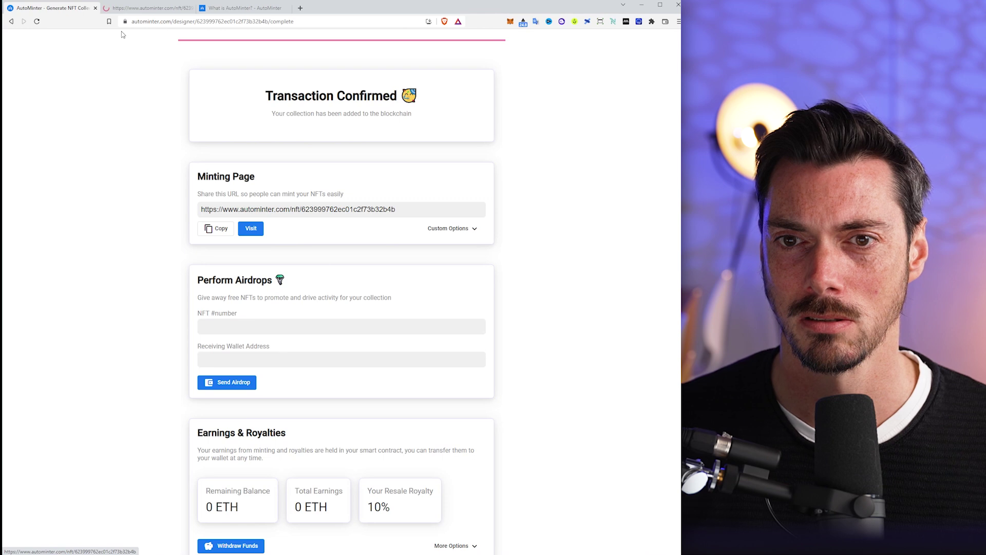
pyautogui.click(150, 12)
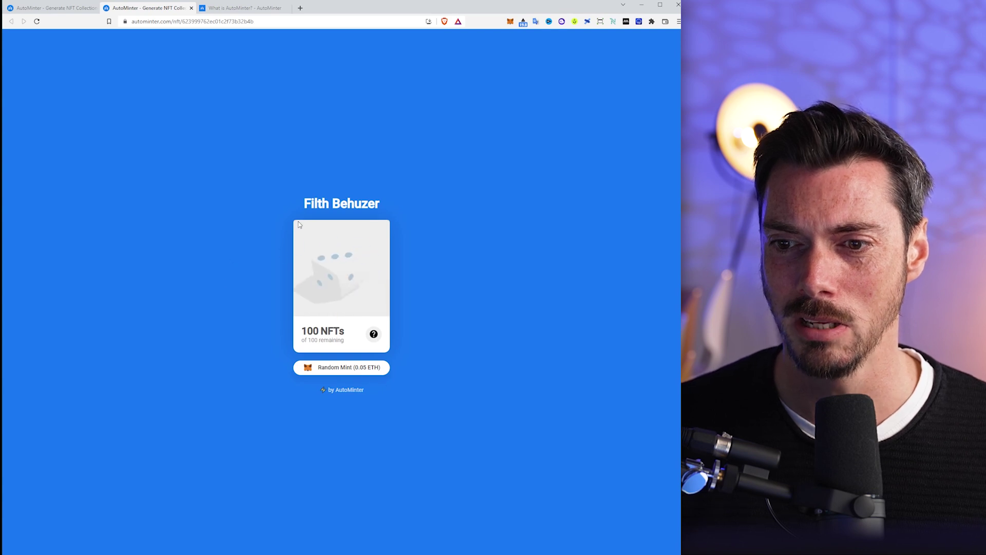
pyautogui.click(374, 337)
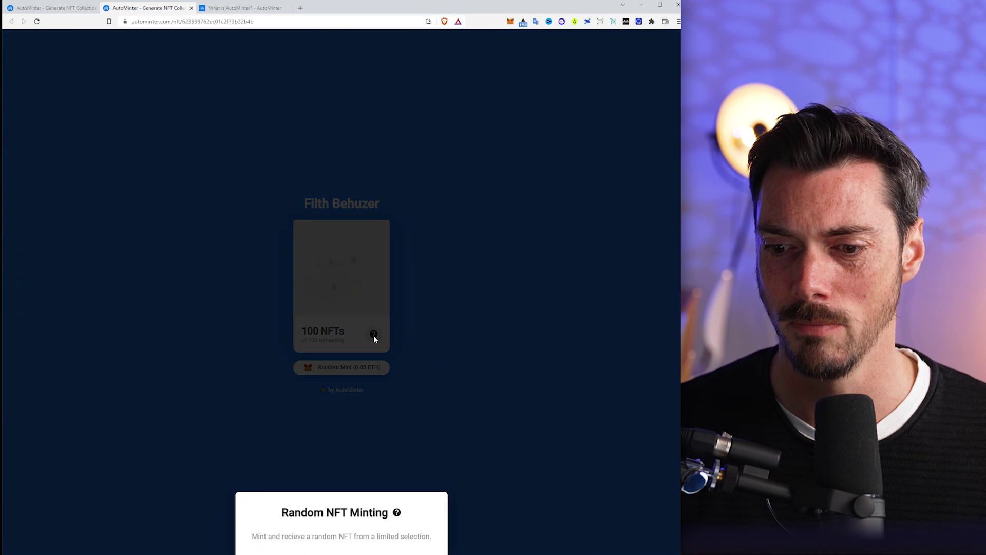
pyautogui.click(465, 381)
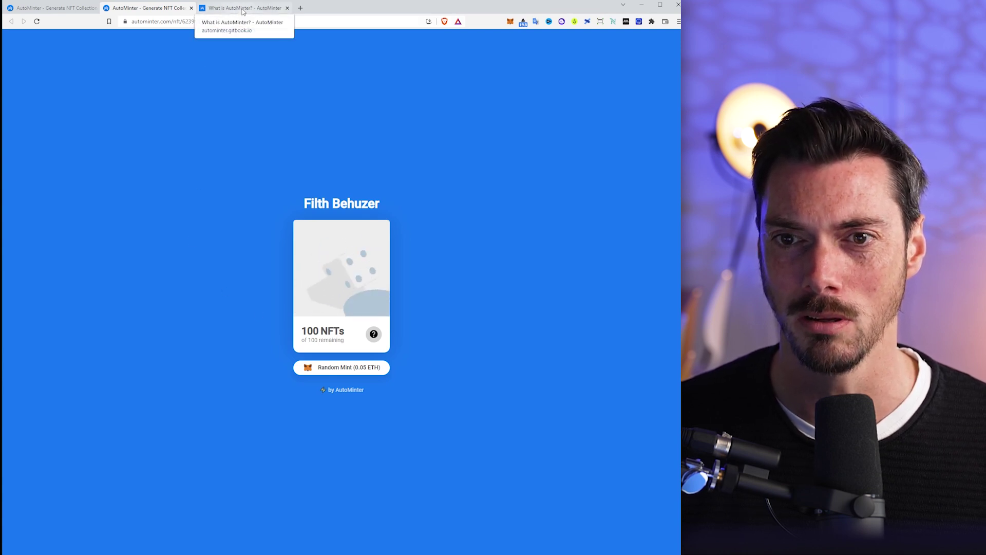
pyautogui.click(56, 9)
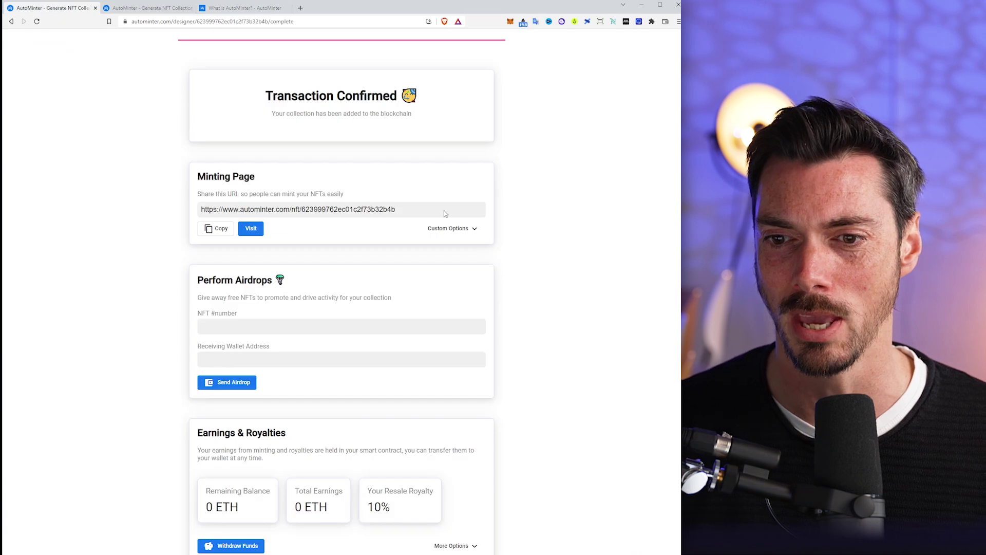
# Under Custom Options, give the minting page a red colour and the emoji card image
pyautogui.click(462, 230)
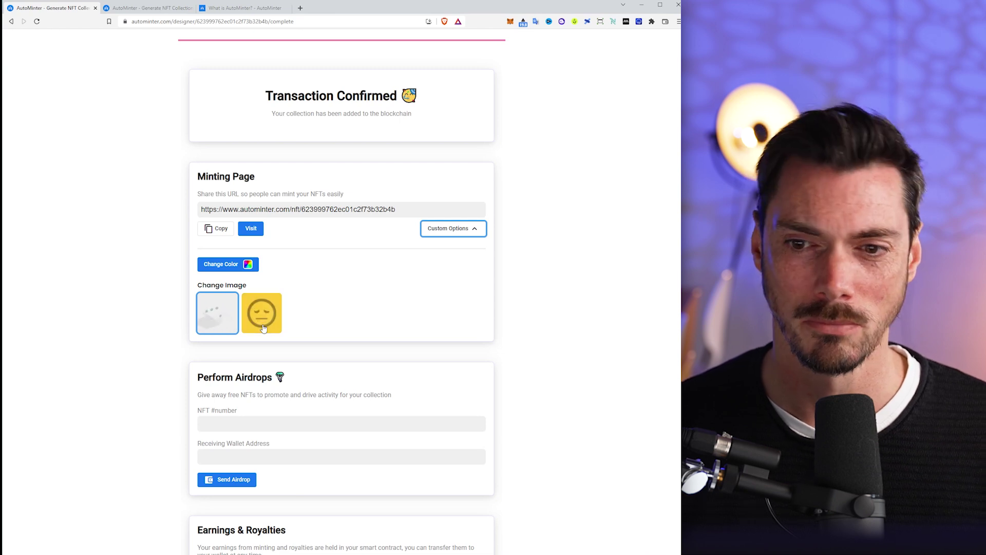
pyautogui.click(250, 265)
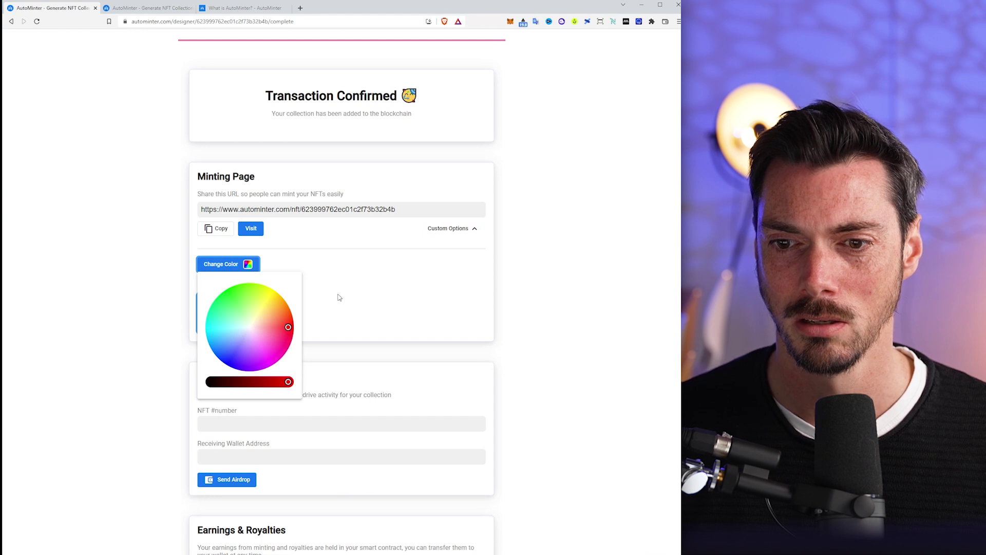
pyautogui.click(286, 382)
pyautogui.click(340, 332)
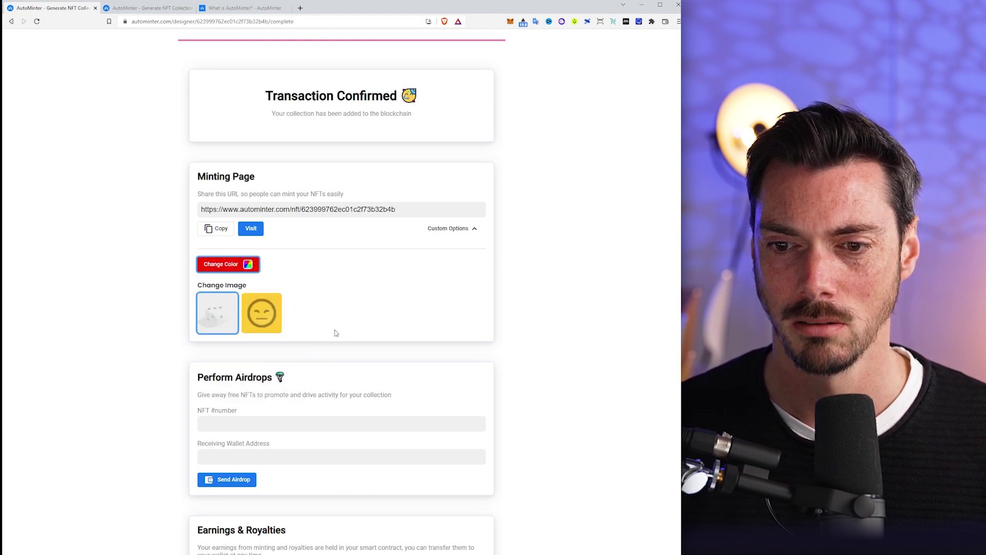
pyautogui.click(266, 321)
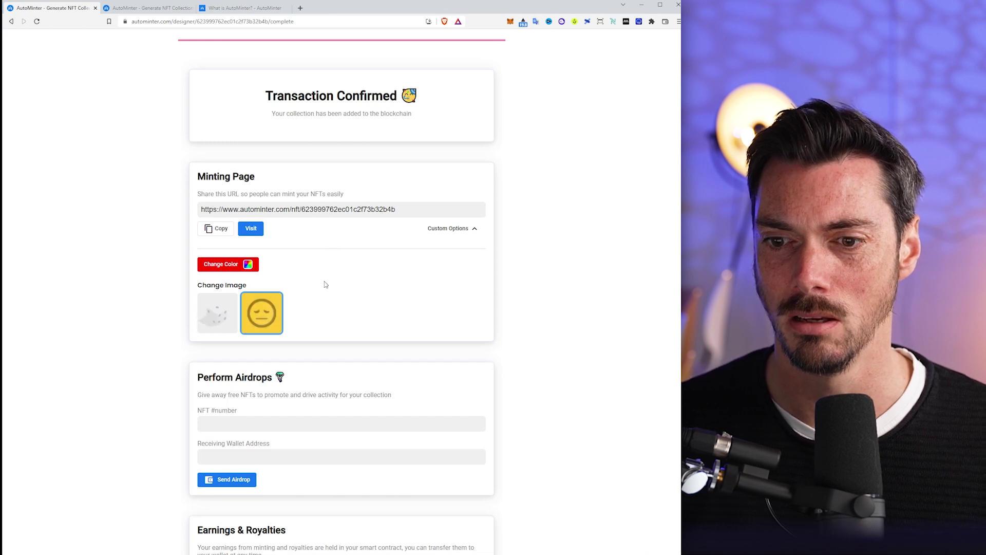
# Open the red minting page in a new tab, glance at the docs, then show the blue version
pyautogui.click(249, 230)
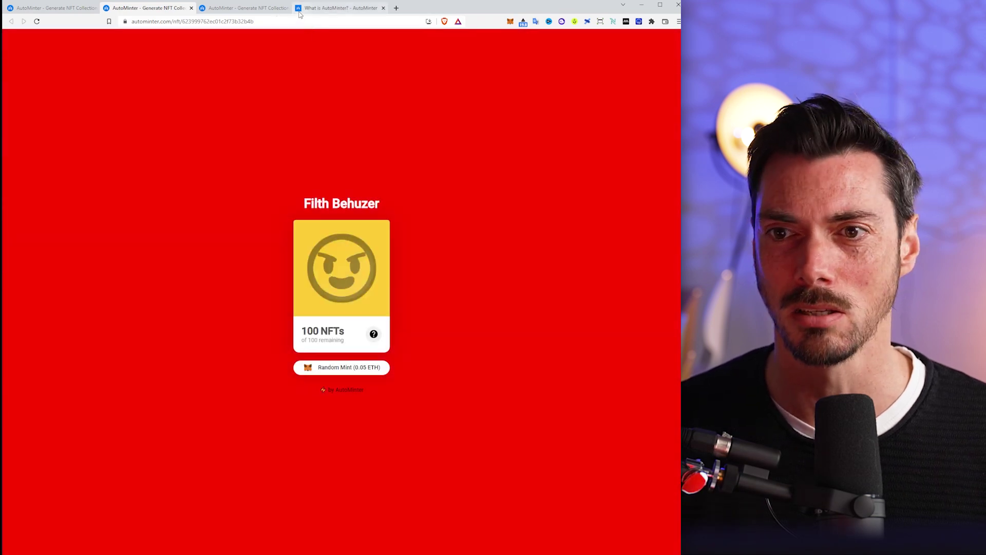
pyautogui.click(343, 8)
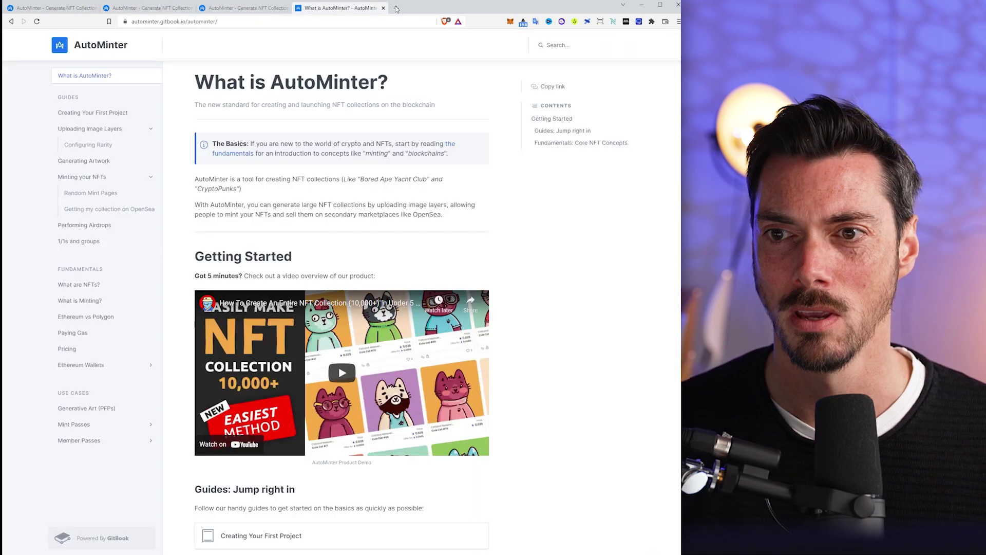
pyautogui.scroll(-3, 488, 221)
pyautogui.scroll(3, 488, 221)
pyautogui.click(254, 10)
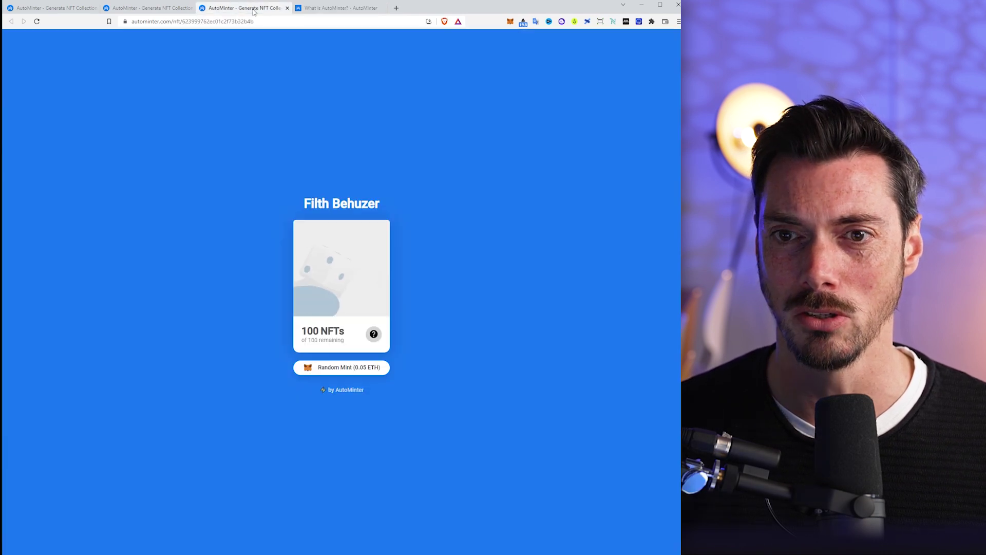